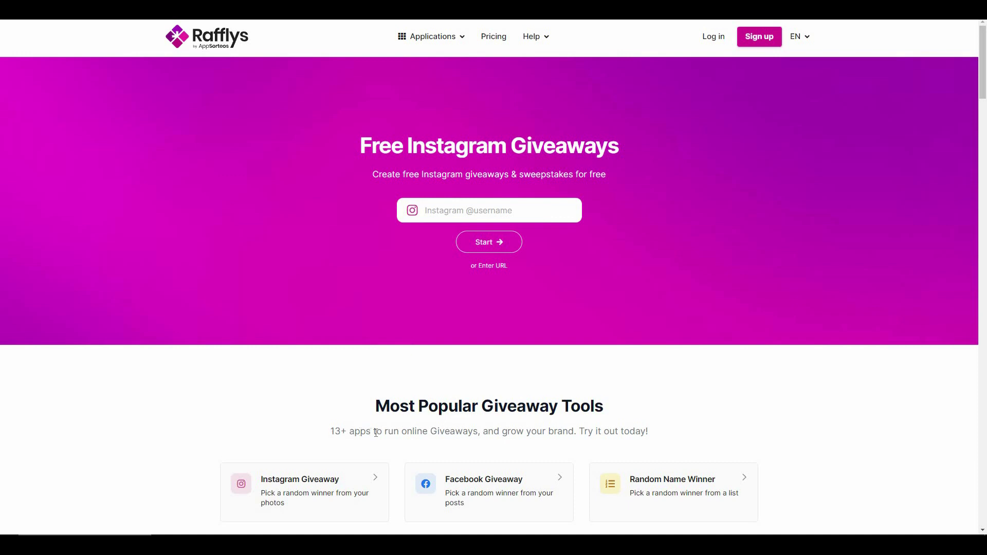
Step: Highlight the 13+ apps count and scroll through the Rafflys homepage and Comment Picker page
drag(330, 433, 376, 433)
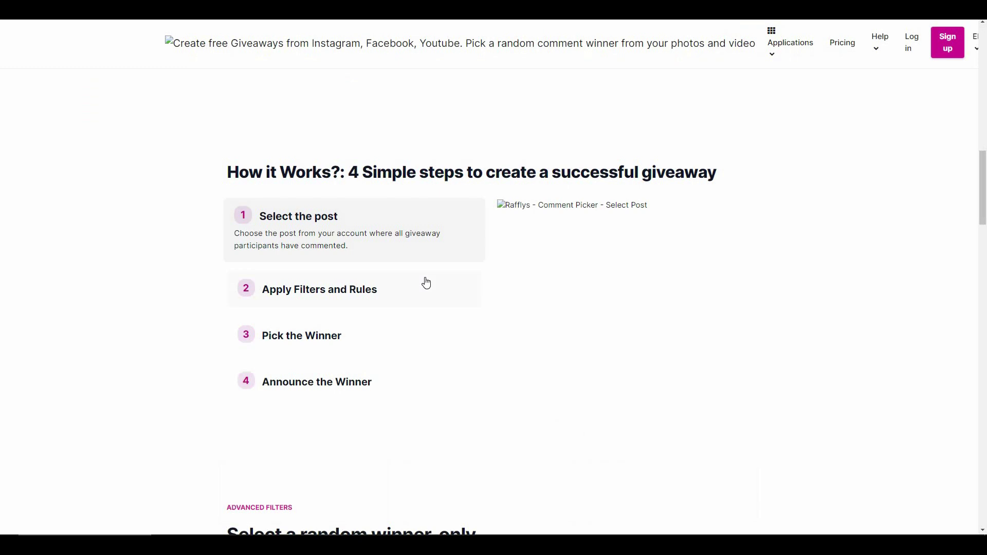
scroll(425, 281, down, 1)
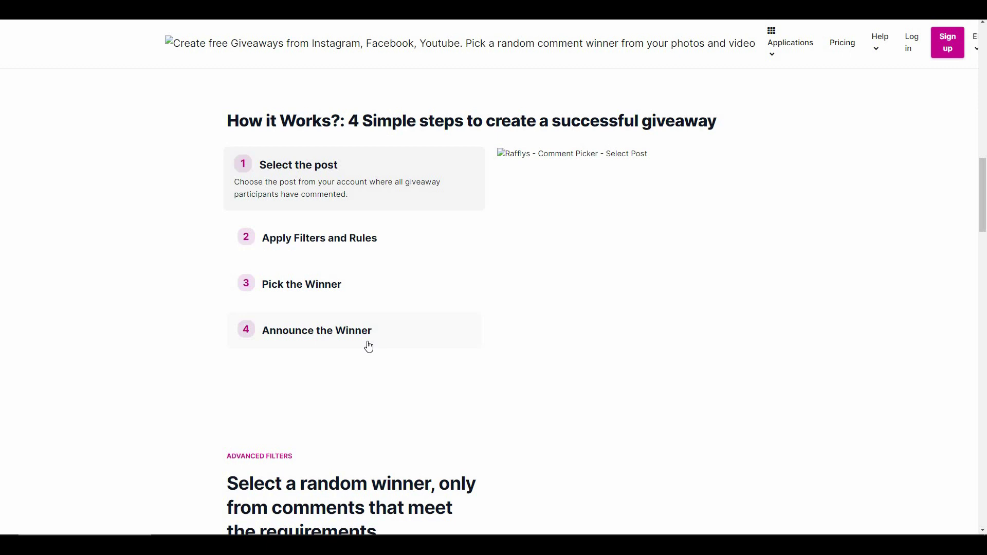
scroll(373, 346, up, 12)
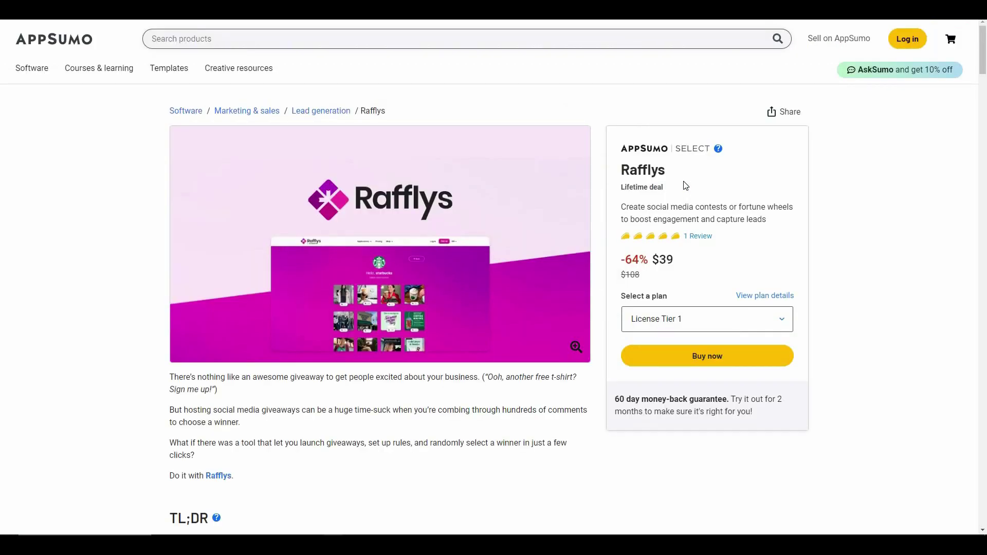
Step: Highlight the 'Lifetime deal' label and $39 price, then scroll down to Plans & features
triple_click(649, 186)
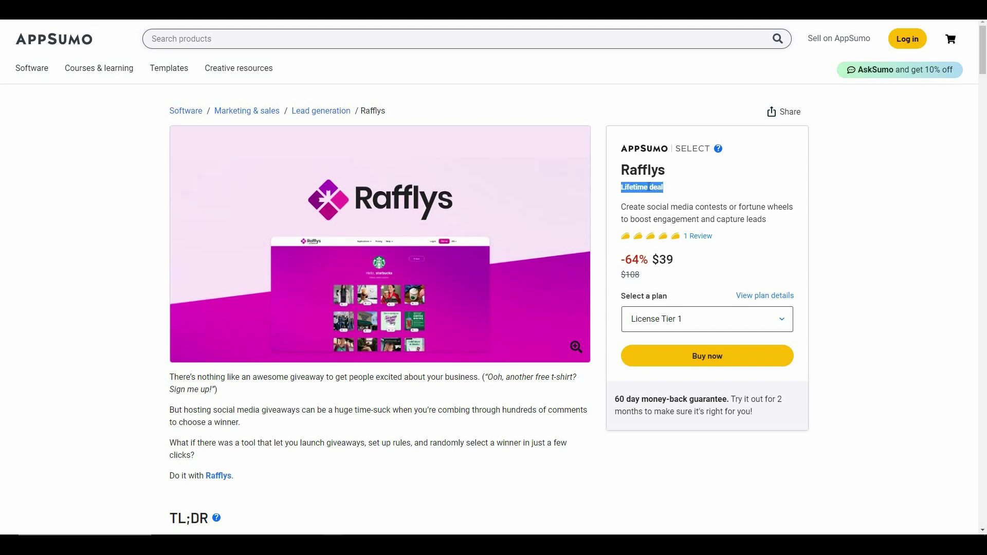
click(648, 283)
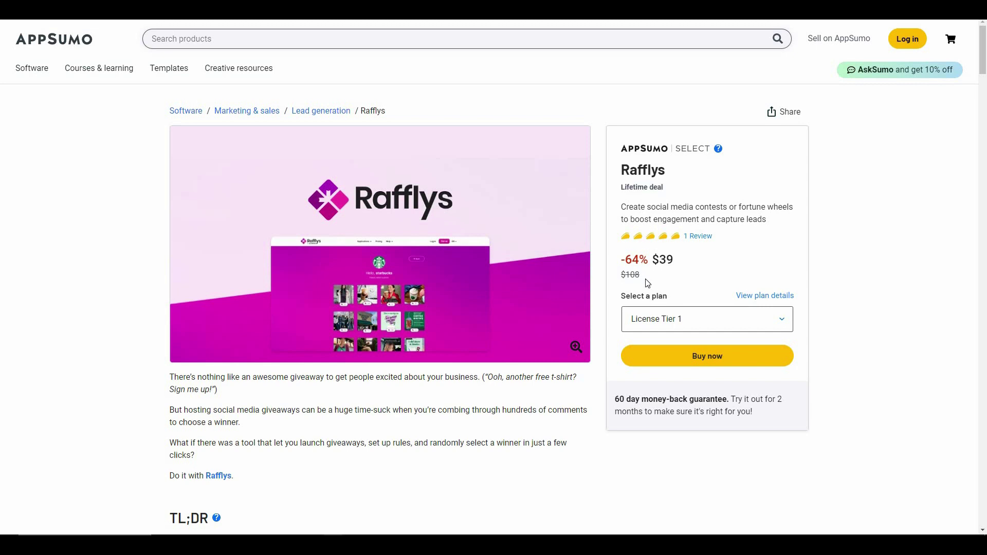
double_click(670, 258)
scroll(457, 440, down, 5)
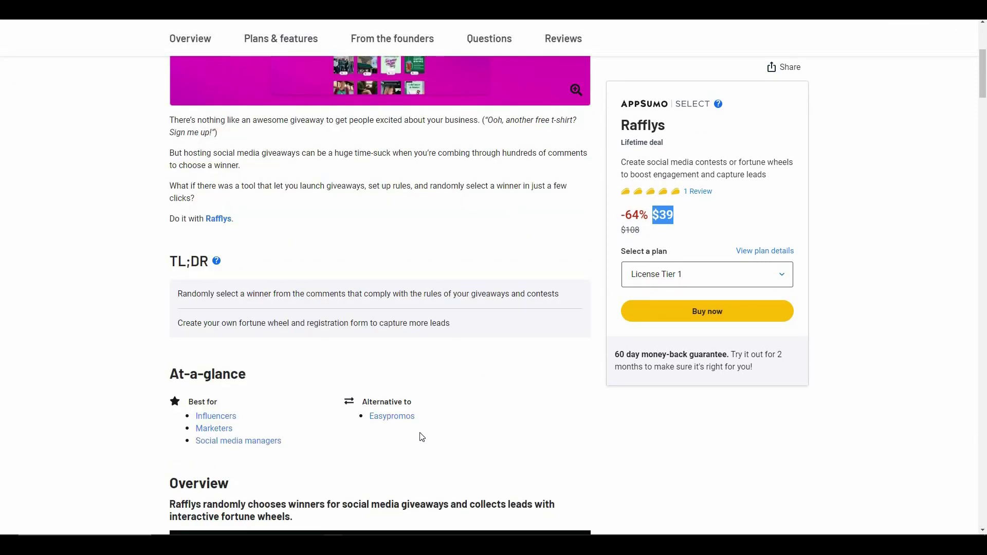
scroll(422, 437, down, 20)
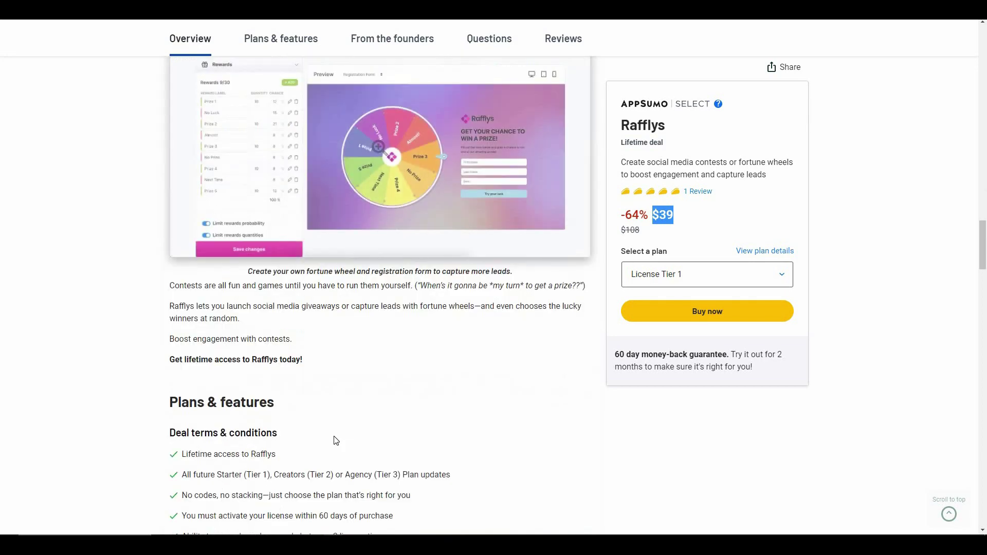
scroll(316, 345, down, 1)
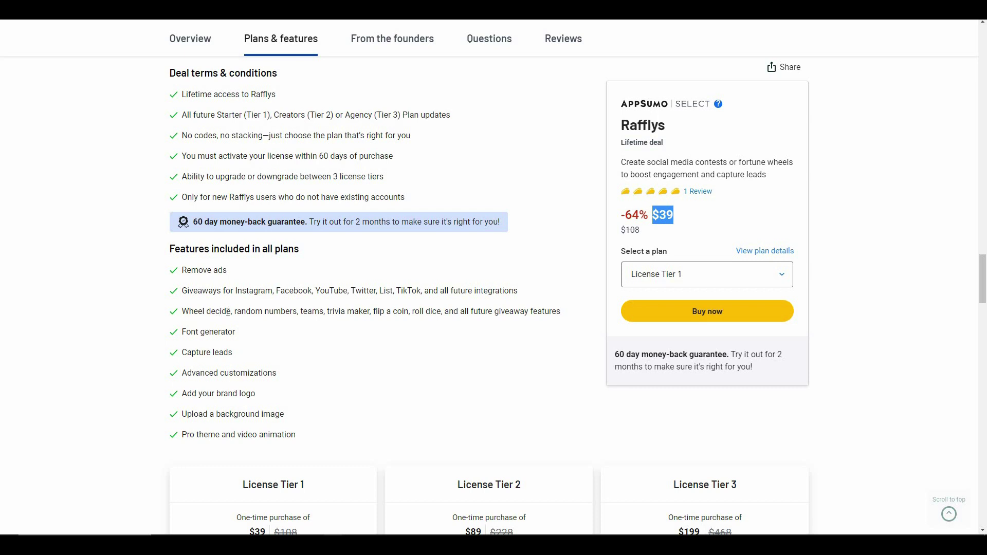
Step: Highlight the Wheel Decide feature name and scroll down to the License Tier cards
drag(229, 311, 183, 311)
click(248, 358)
scroll(248, 358, down, 6)
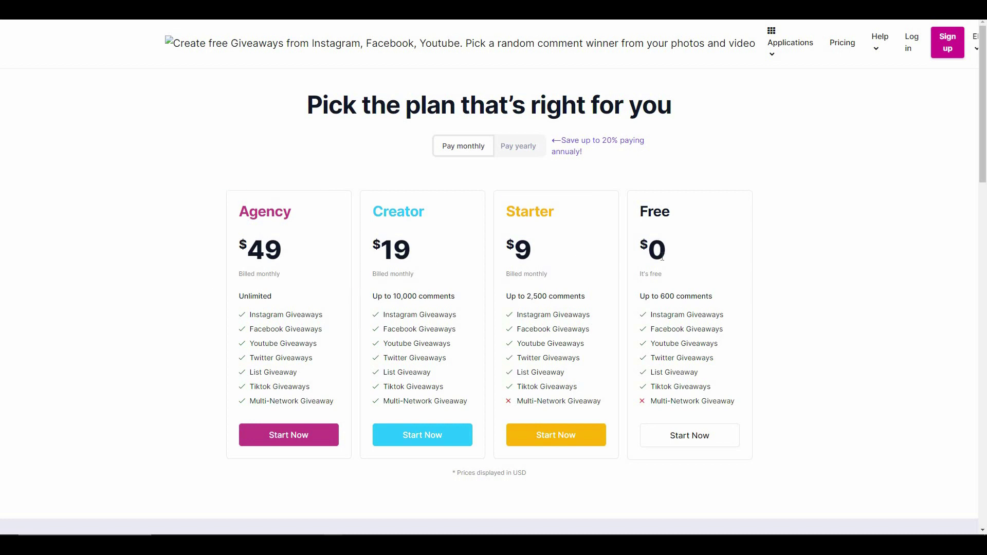
Step: Switch the Rafflys pricing page to yearly billing
click(520, 154)
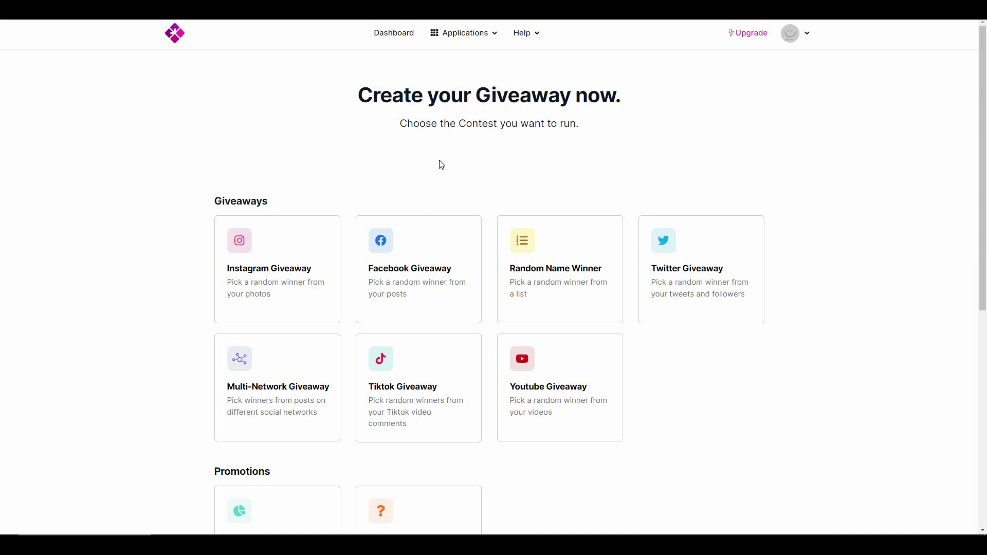
Step: Scroll through the Applications list, try the Facebook comment picker, then pick the Youtube Giveaway
click(470, 45)
scroll(178, 280, down, 1)
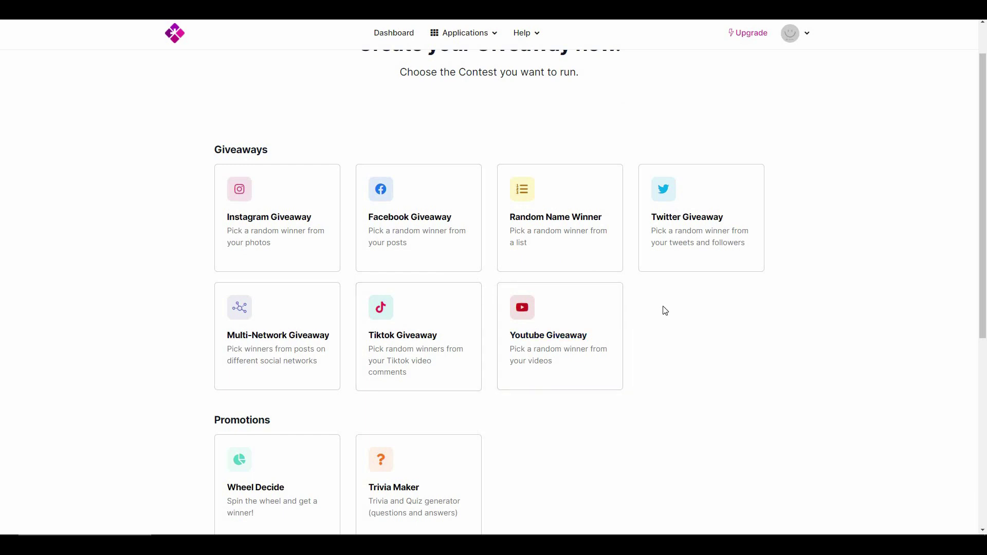
scroll(275, 275, down, 3)
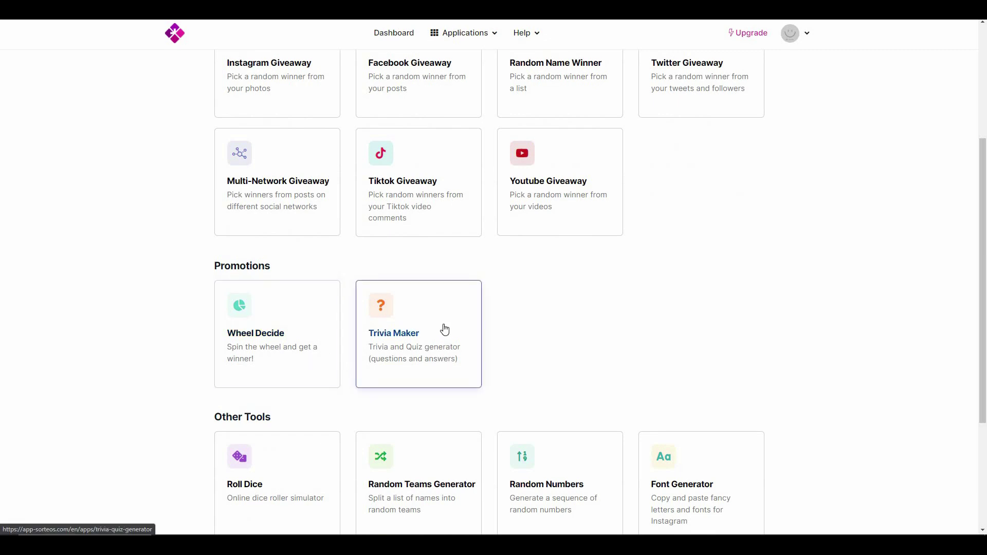
scroll(297, 354, down, 3)
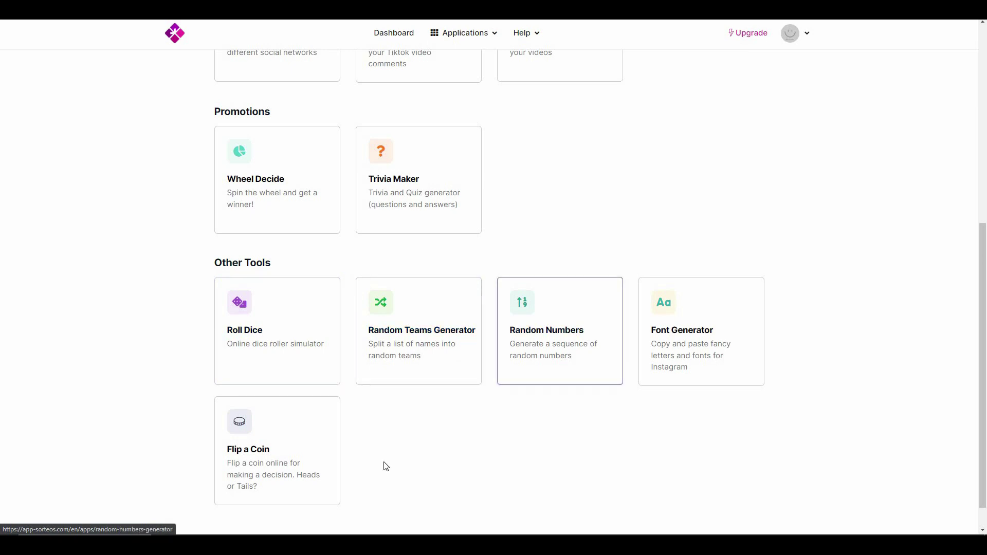
scroll(185, 293, up, 7)
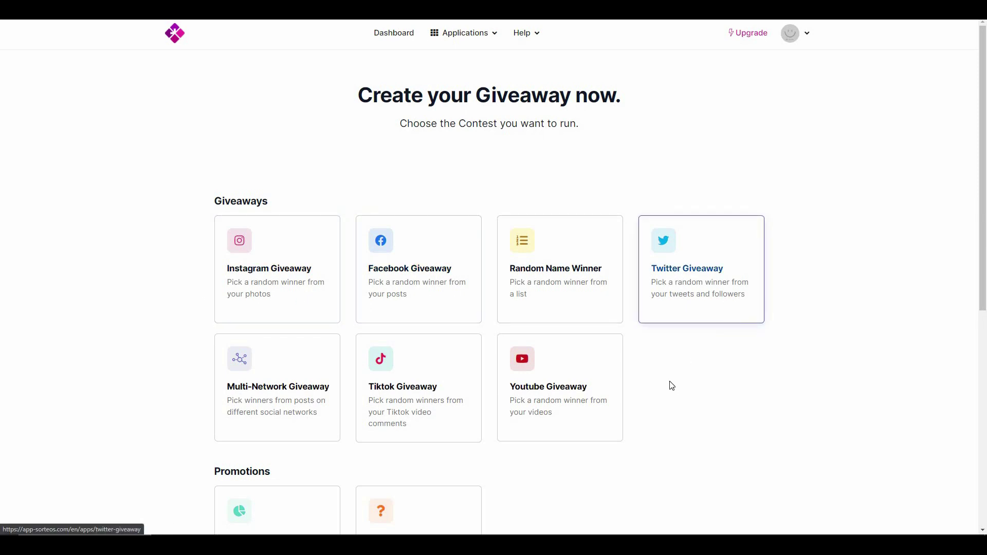
click(434, 294)
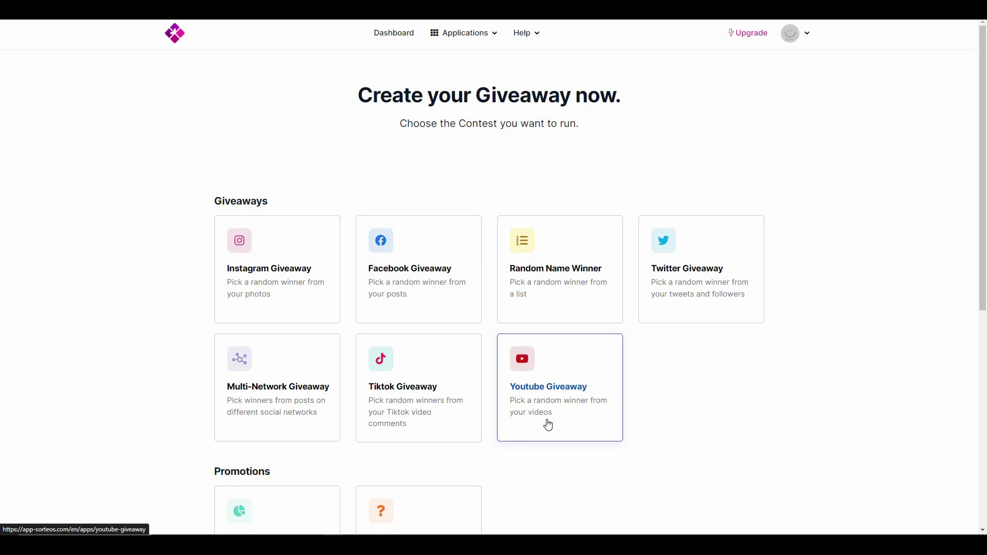
click(593, 401)
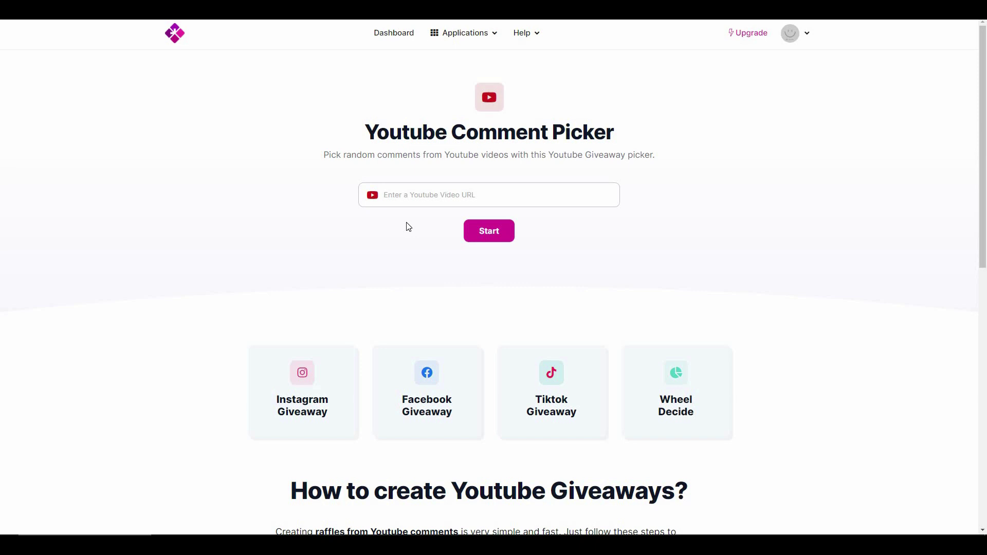
Step: Copy the URL of the 'How To Make Money with ChatGPT and Pictory AI' YouTube video
click(418, 194)
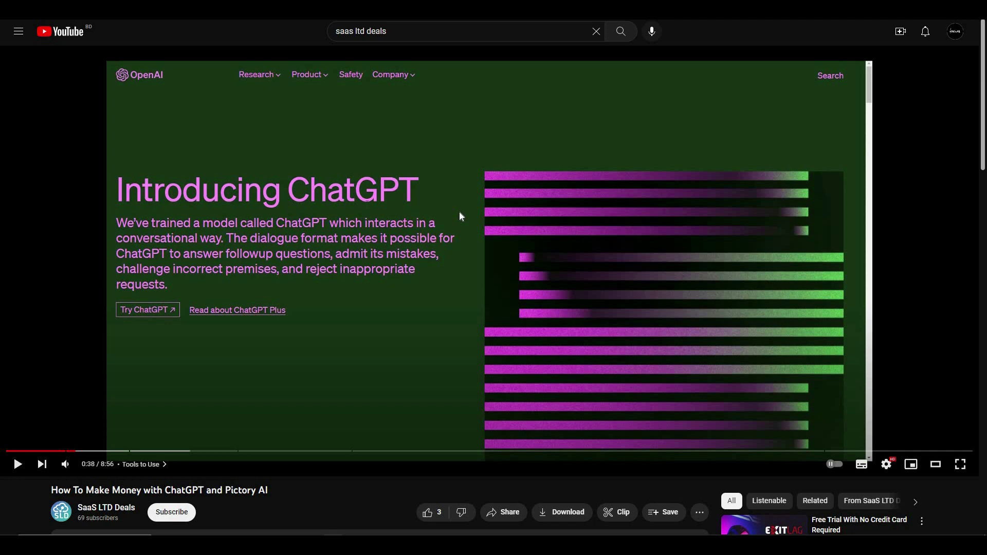
right_click(459, 212)
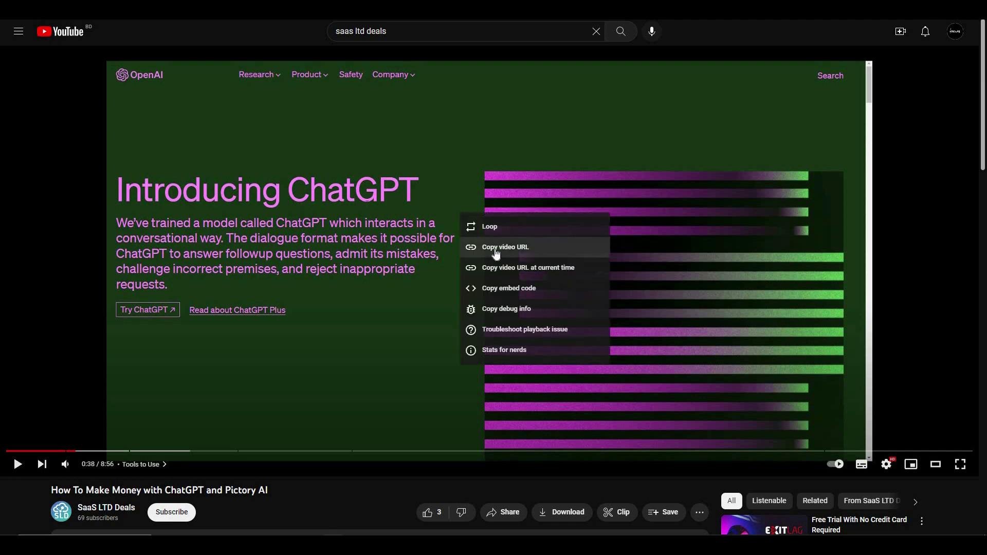
click(495, 247)
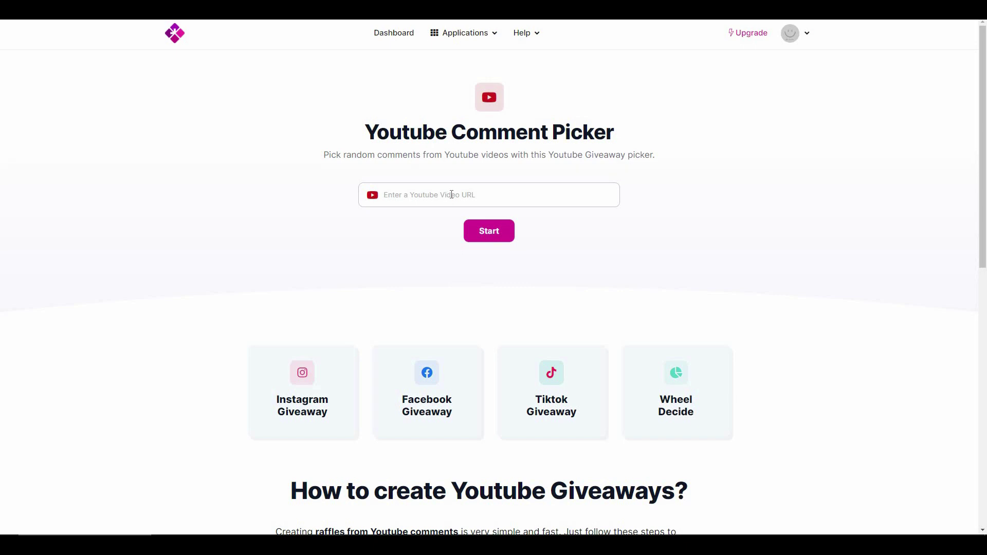
Step: Paste the video URL into the YouTube link field, start the lookup, and load its comments
click(451, 195)
key(ctrl+v)
click(504, 238)
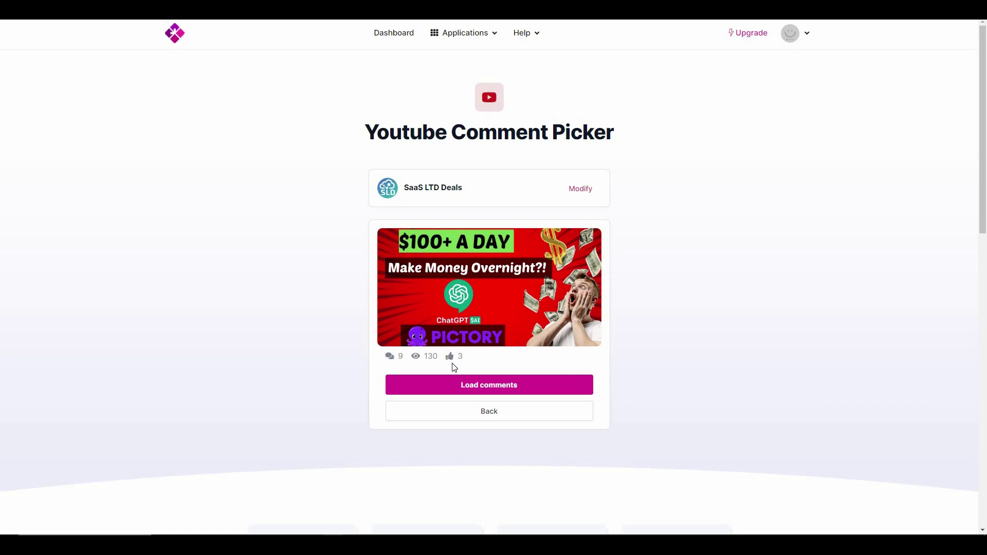
click(538, 392)
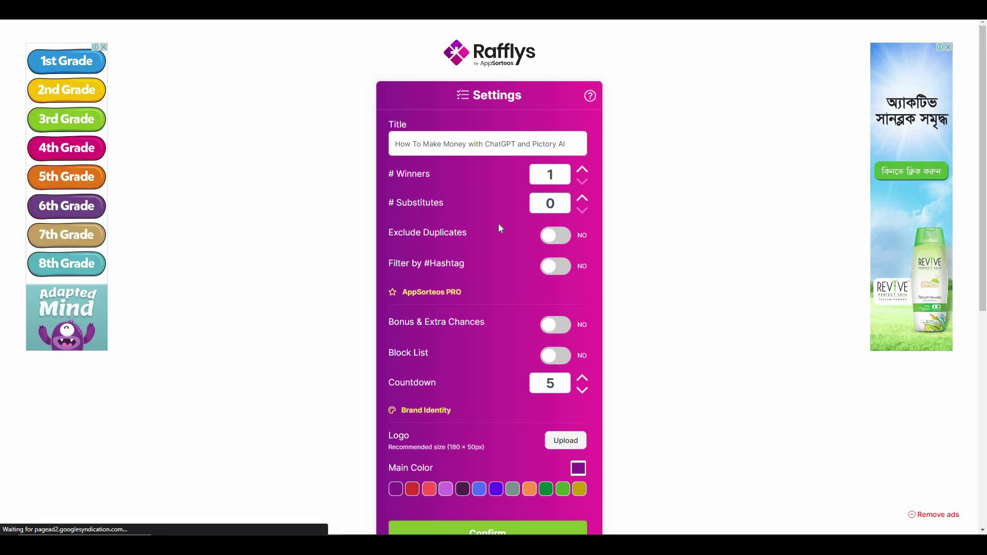
Step: Leave the title, 1 winner and 0 substitutes, turn on Exclude Duplicates, and review the 9 participants
click(522, 146)
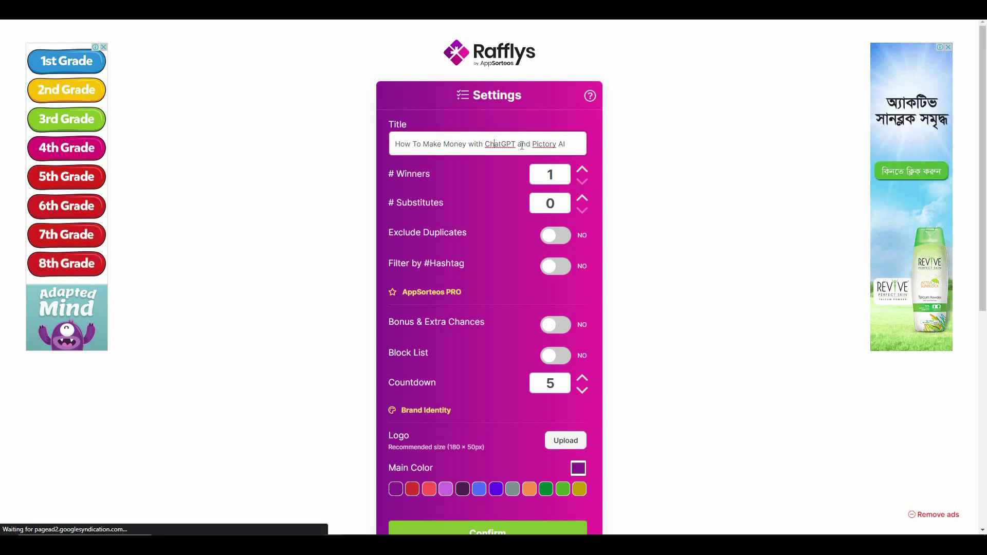
click(558, 175)
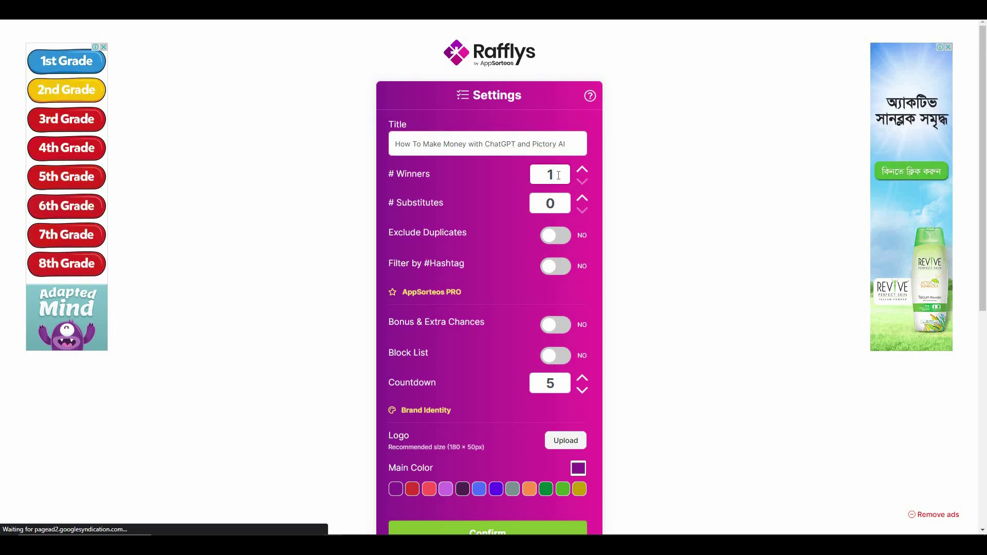
click(561, 203)
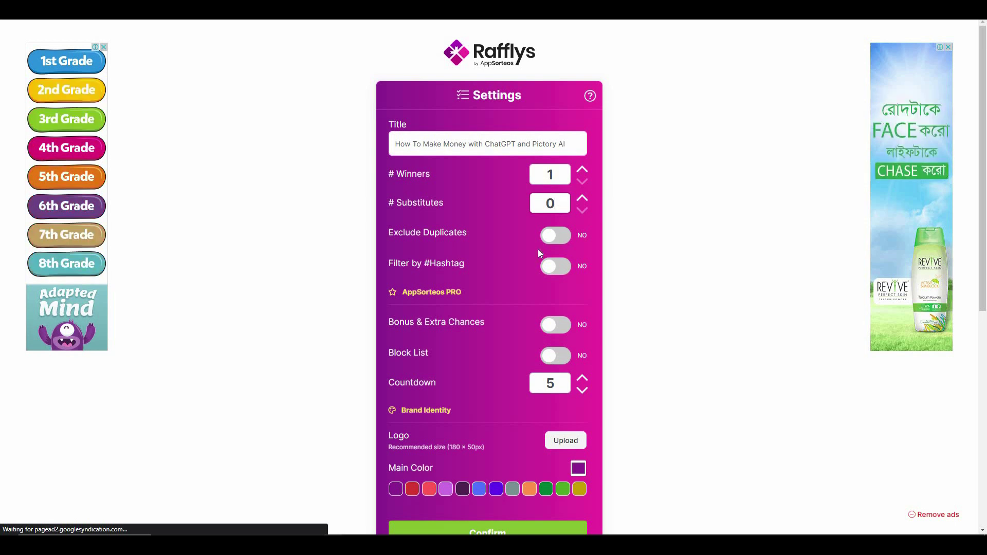
click(564, 241)
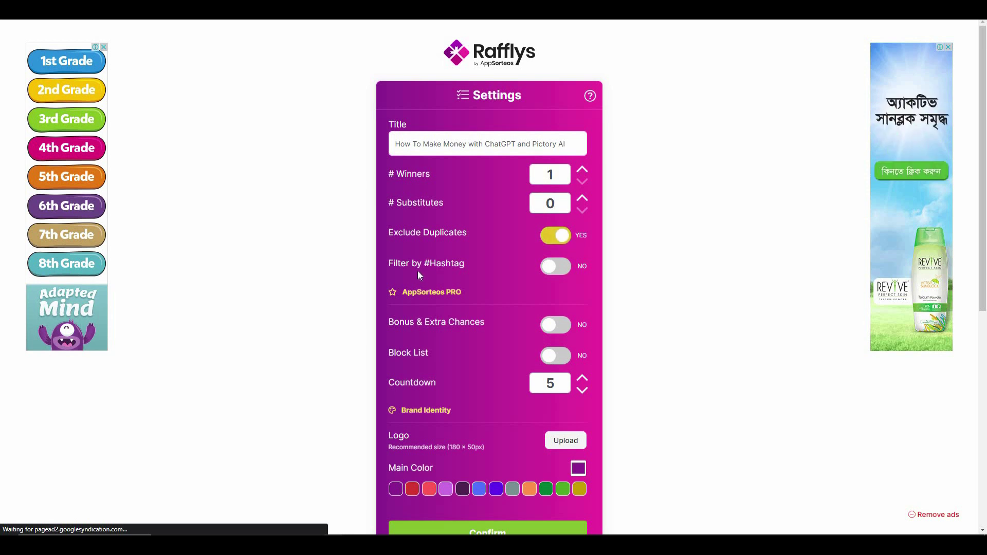
scroll(477, 237, down, 2)
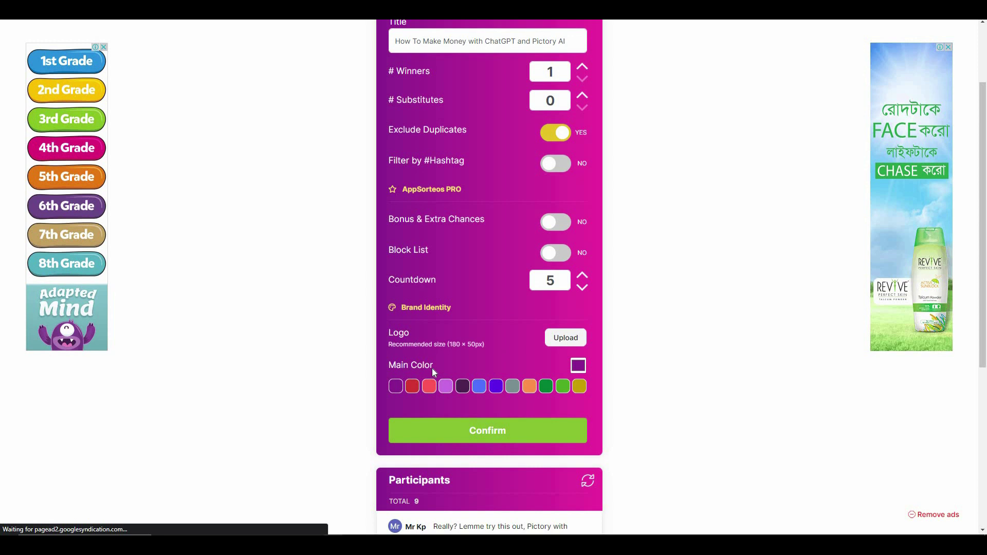
scroll(432, 368, down, 1)
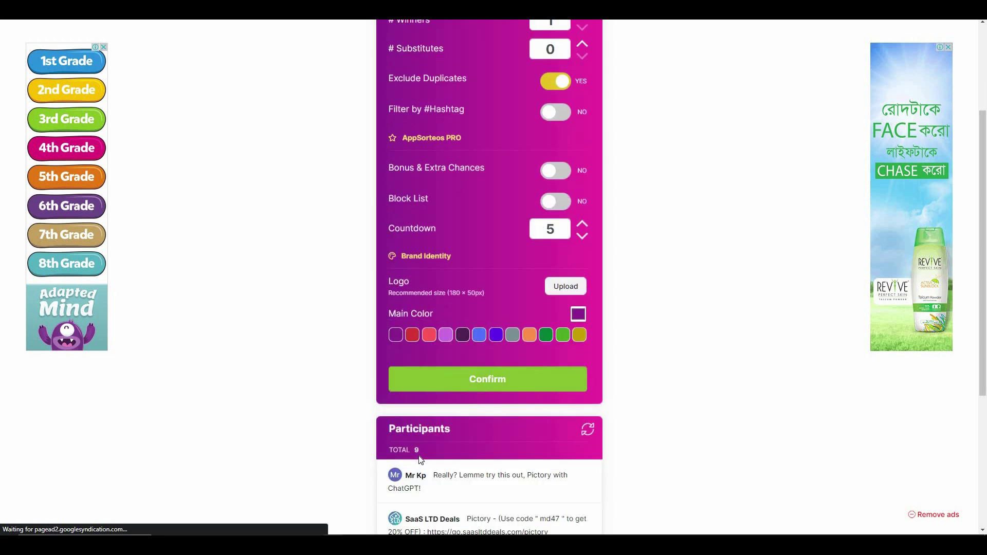
Step: Confirm the giveaway settings and start the draw to pick the winner
click(518, 383)
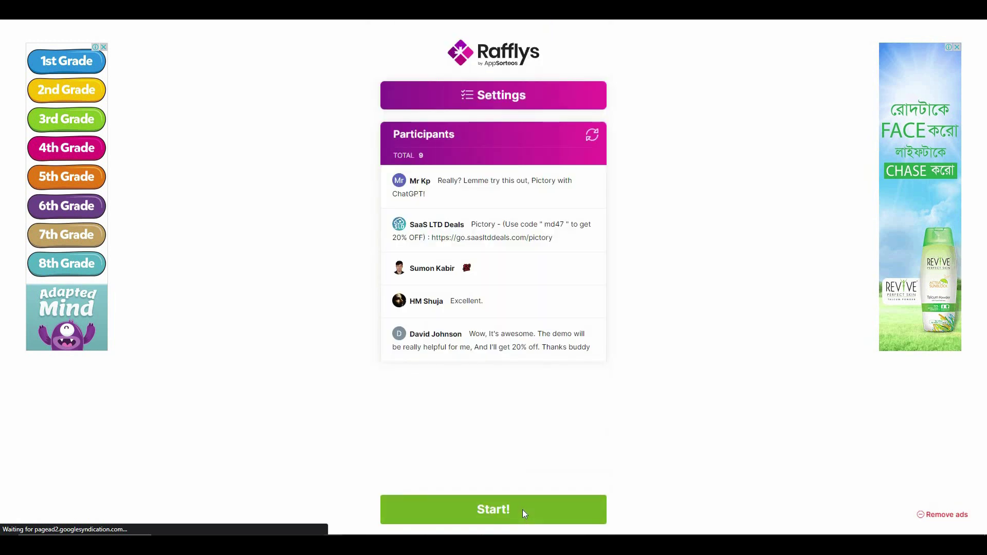
click(524, 496)
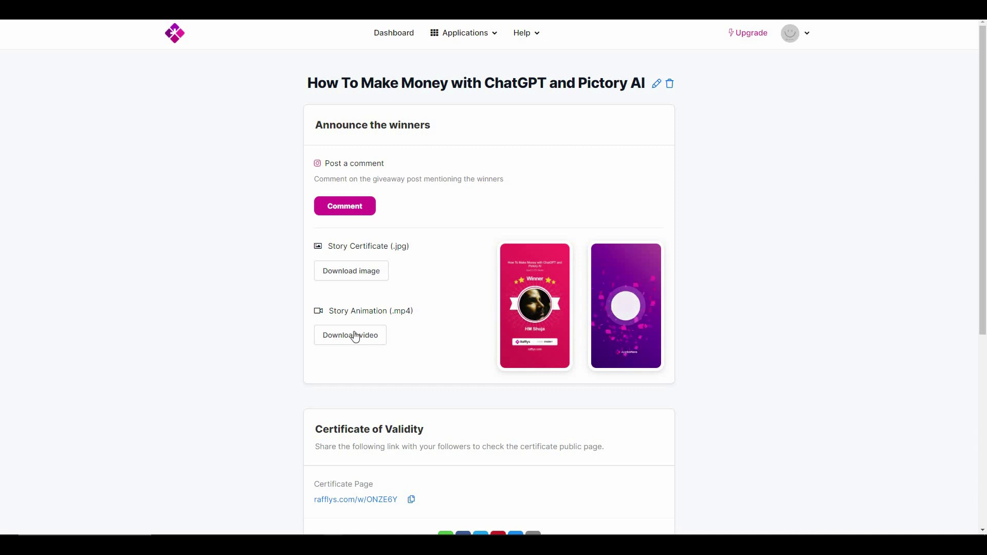
Step: Open the certificate page for the 9-participant Youtube Giveaway, then scroll the Create your Giveaway page
scroll(350, 339, down, 2)
scroll(378, 357, down, 1)
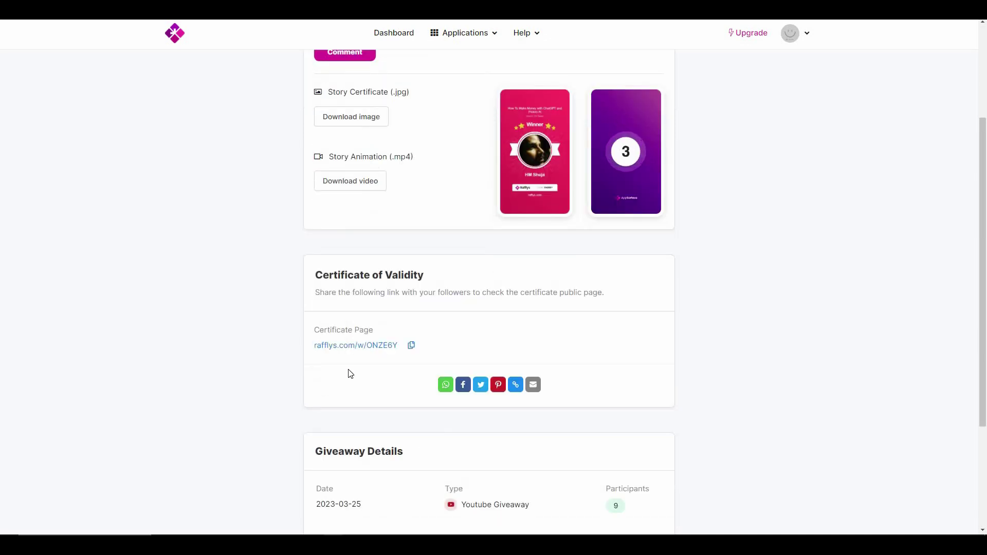
click(367, 350)
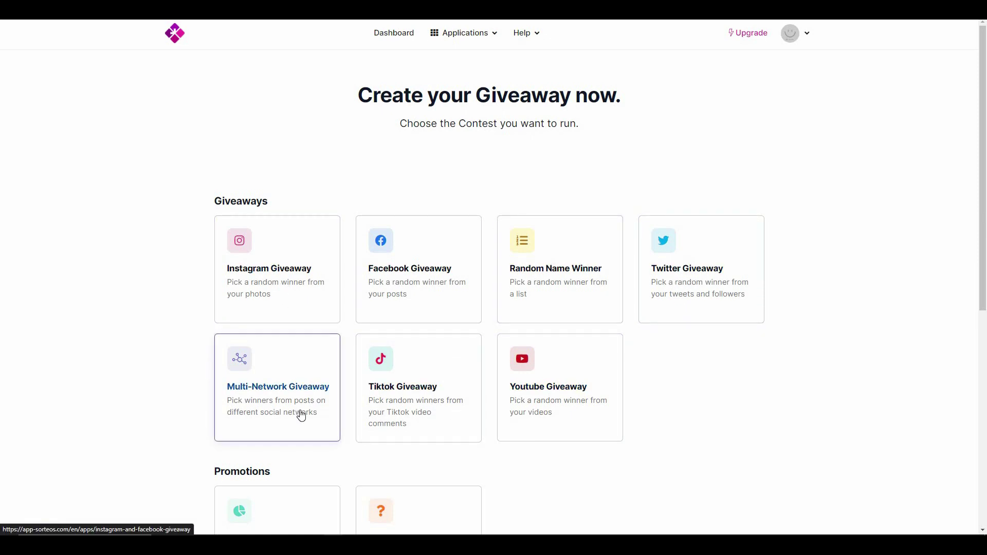
scroll(303, 408, down, 5)
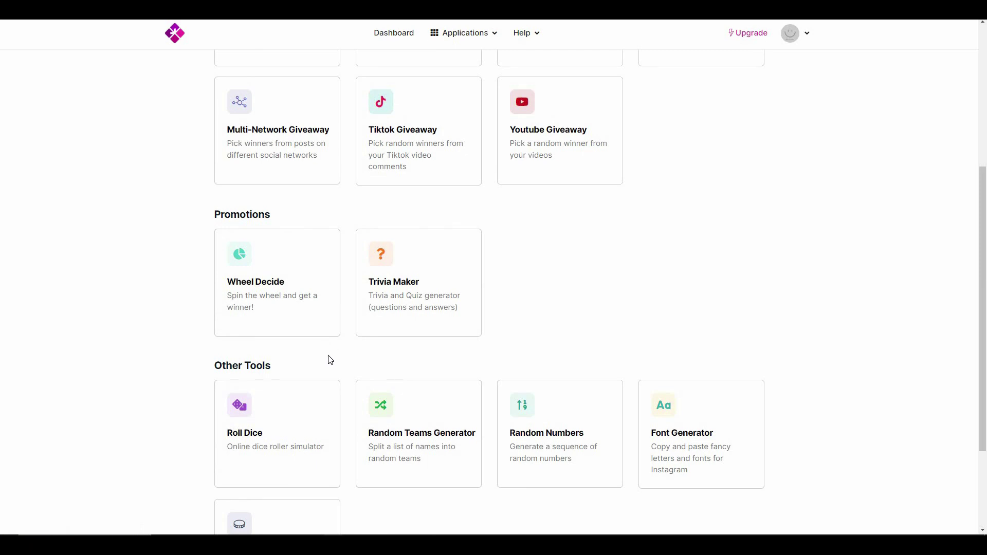
Step: Open Wheel Decide and start editing its 15 city entries, from Paris to Santo Domingo
scroll(350, 432, down, 2)
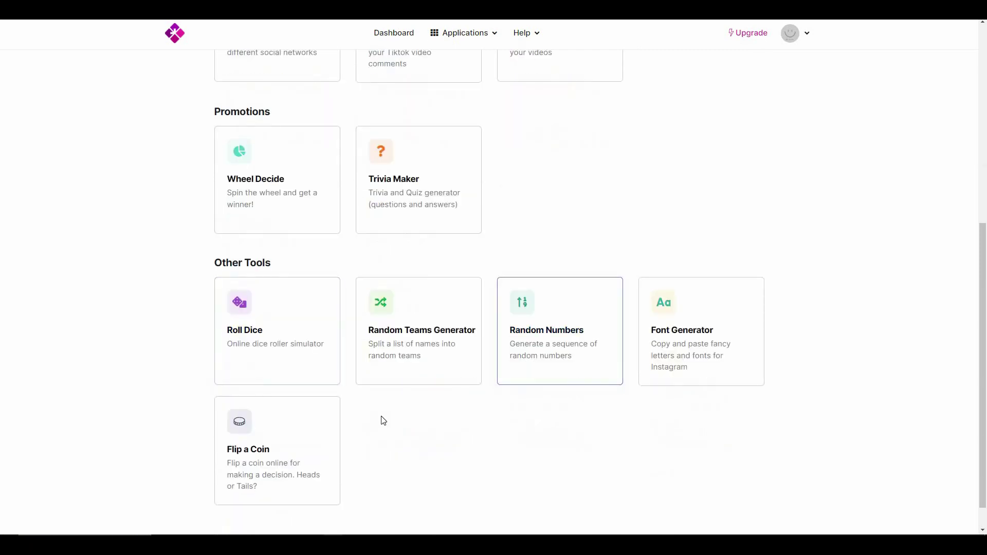
scroll(304, 249, up, 1)
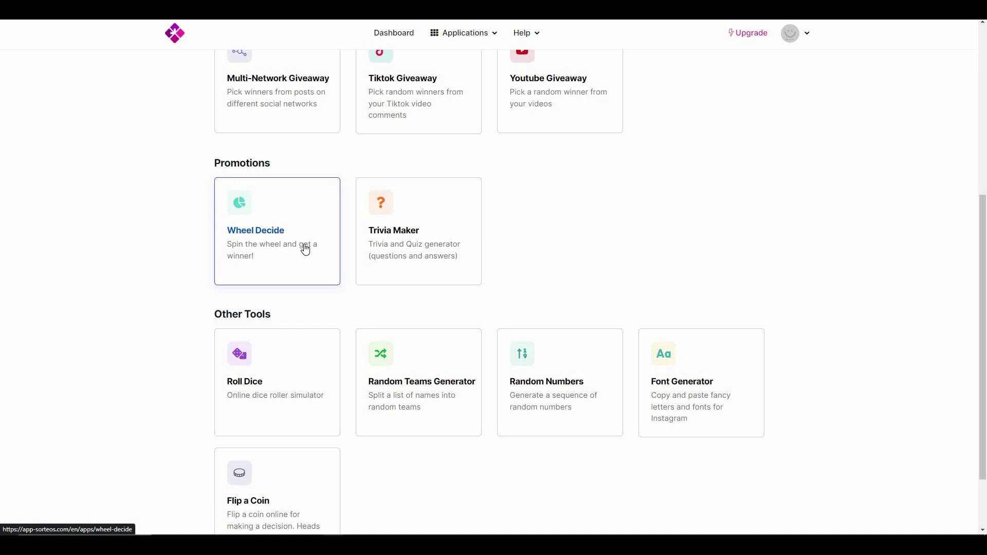
click(304, 249)
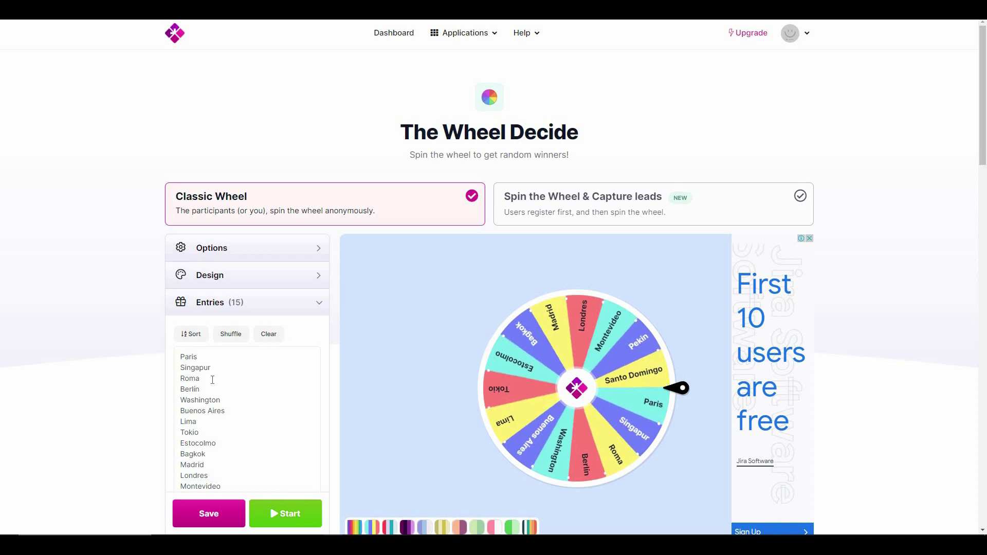
click(212, 380)
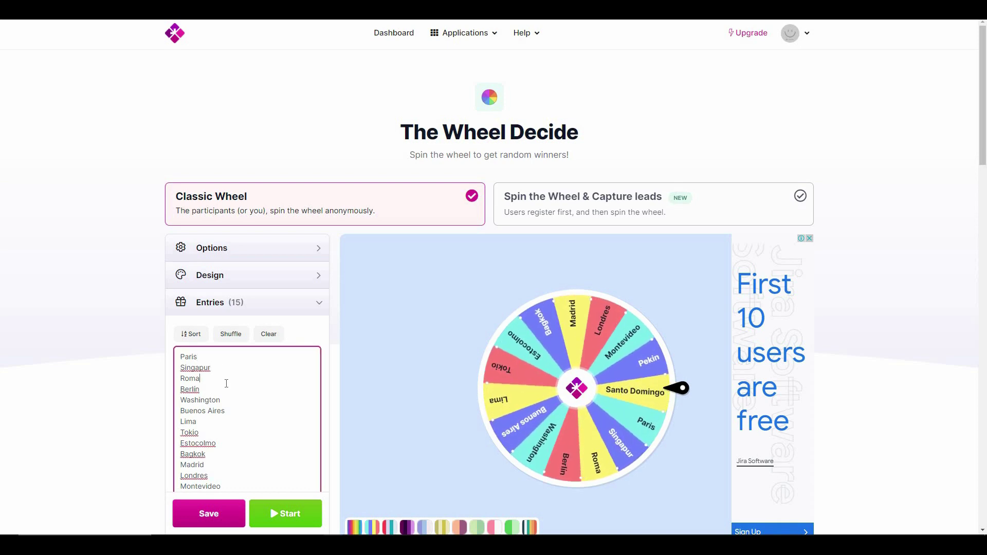
scroll(238, 404, down, 2)
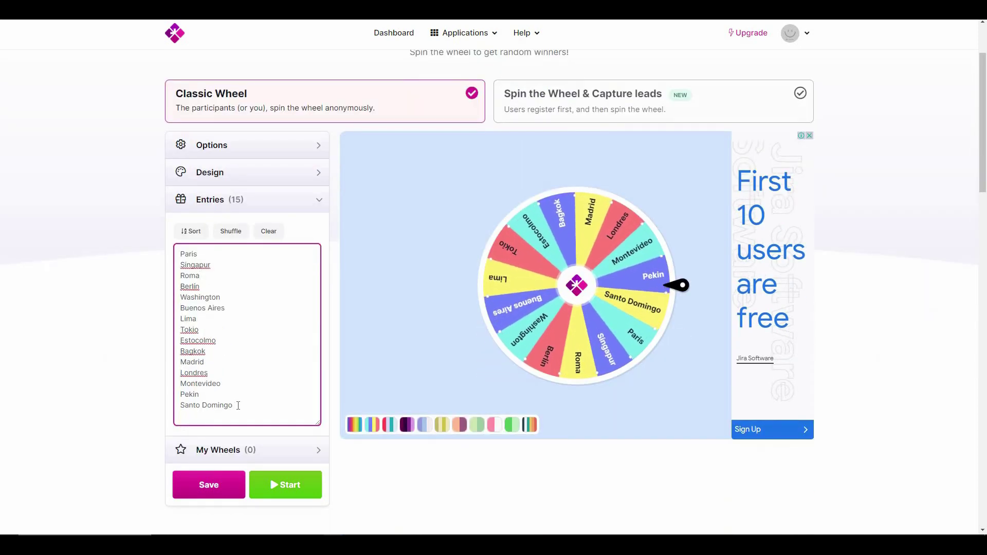
Step: Spin the city wheel in full-screen view, landing on Madrid, then exit back to the editor
click(607, 287)
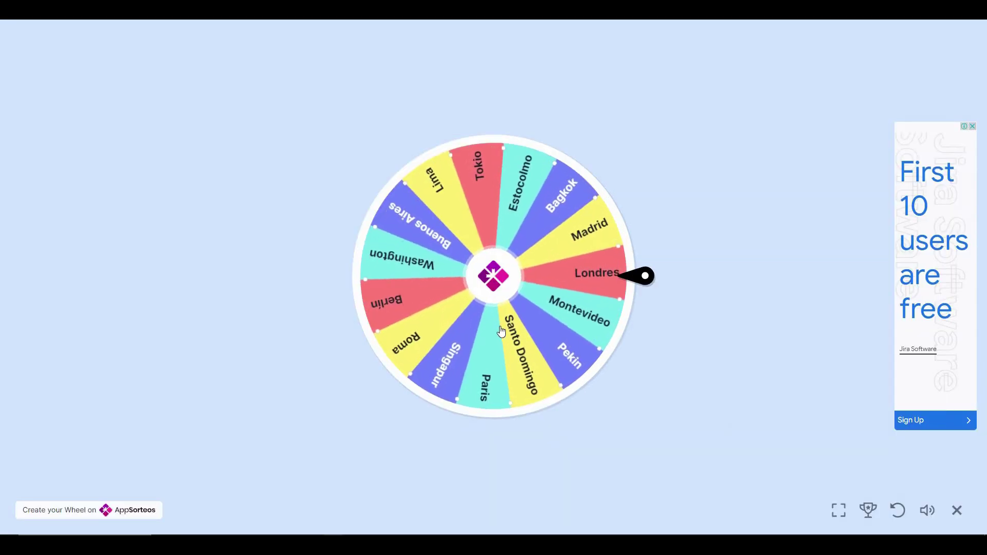
click(498, 279)
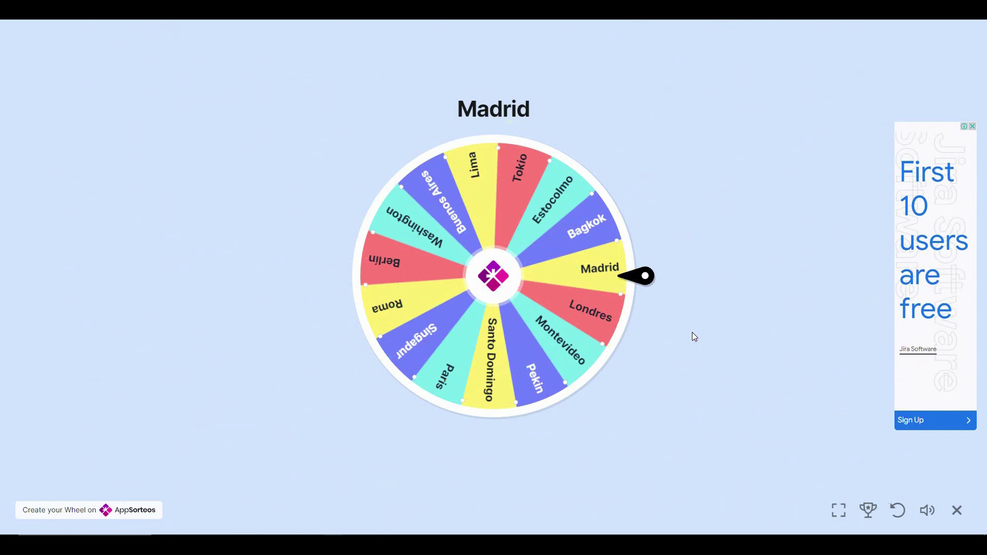
key(Escape)
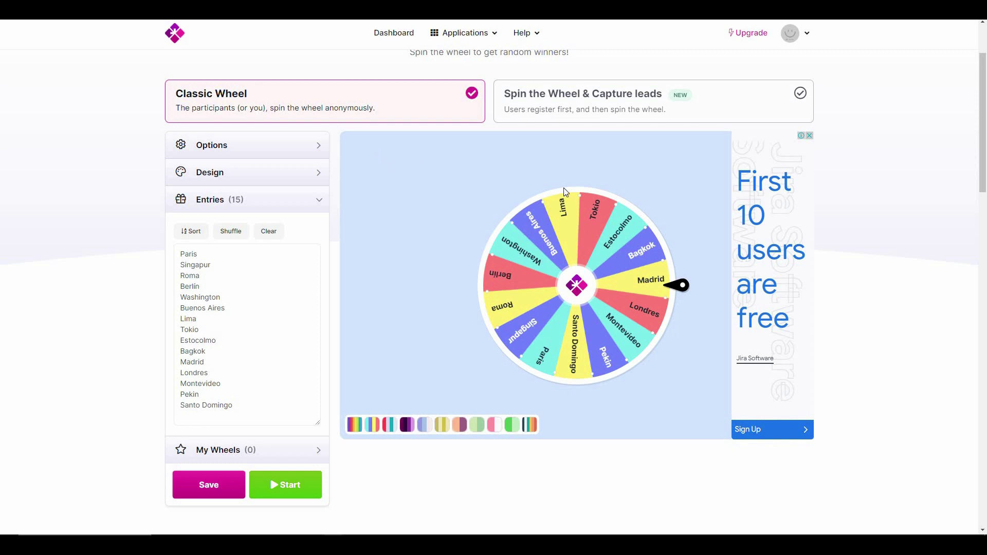
Step: Activate the 'Spin the Wheel & Capture leads' wheel, check its prizes and name fields, then create it
click(638, 102)
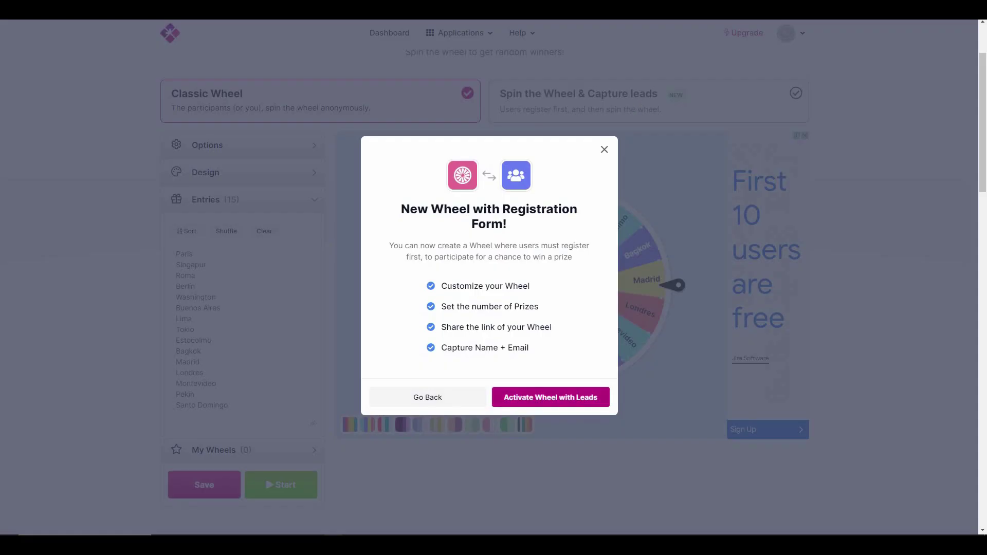
click(563, 405)
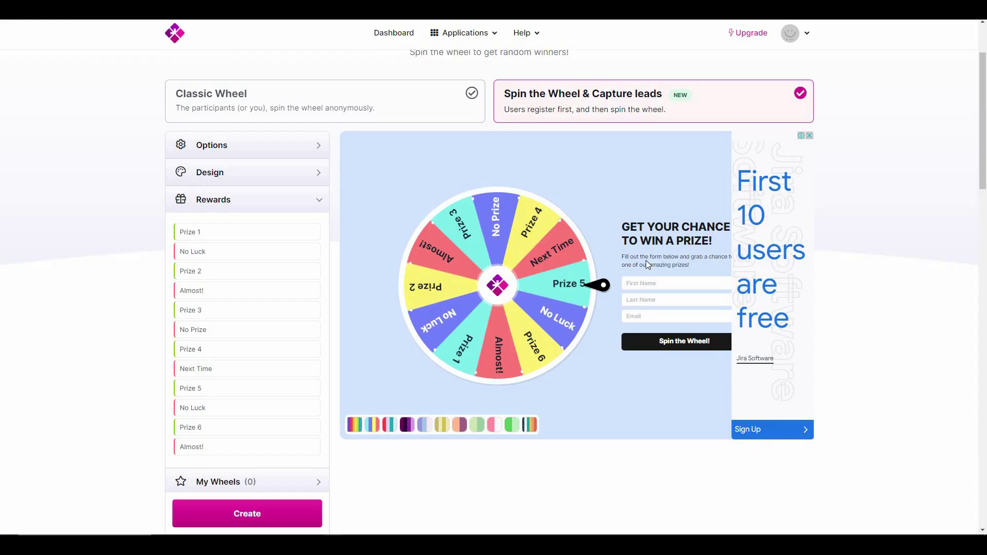
click(219, 277)
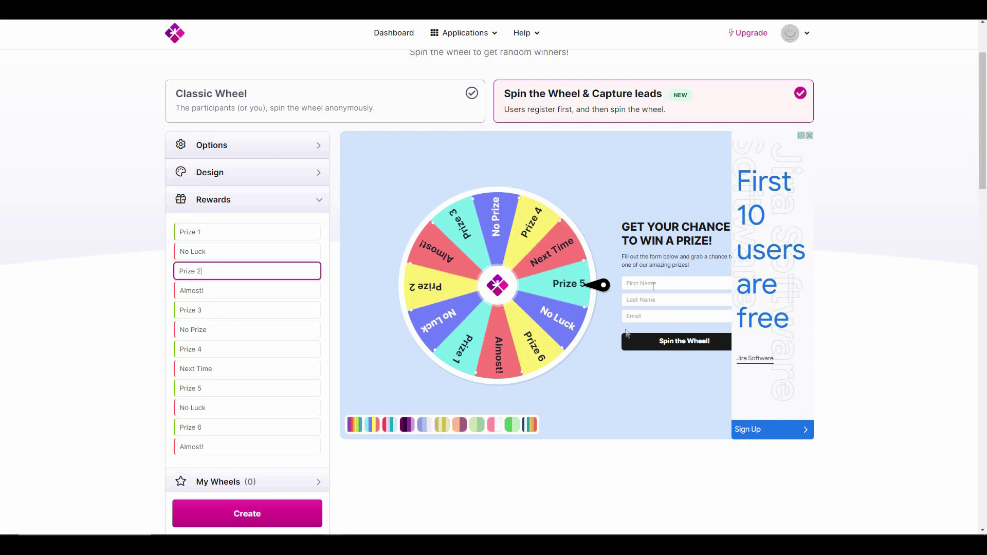
click(653, 286)
key(Tab)
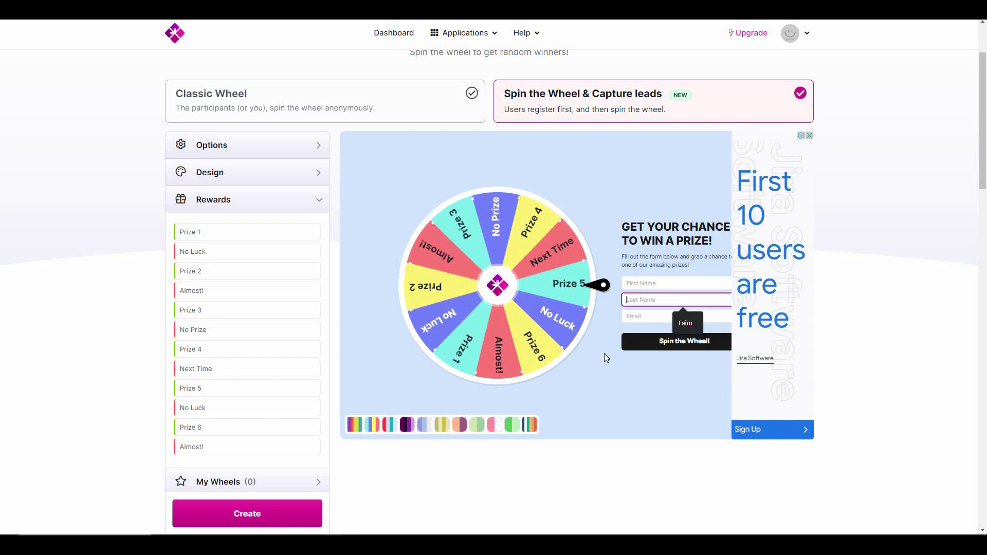
click(606, 363)
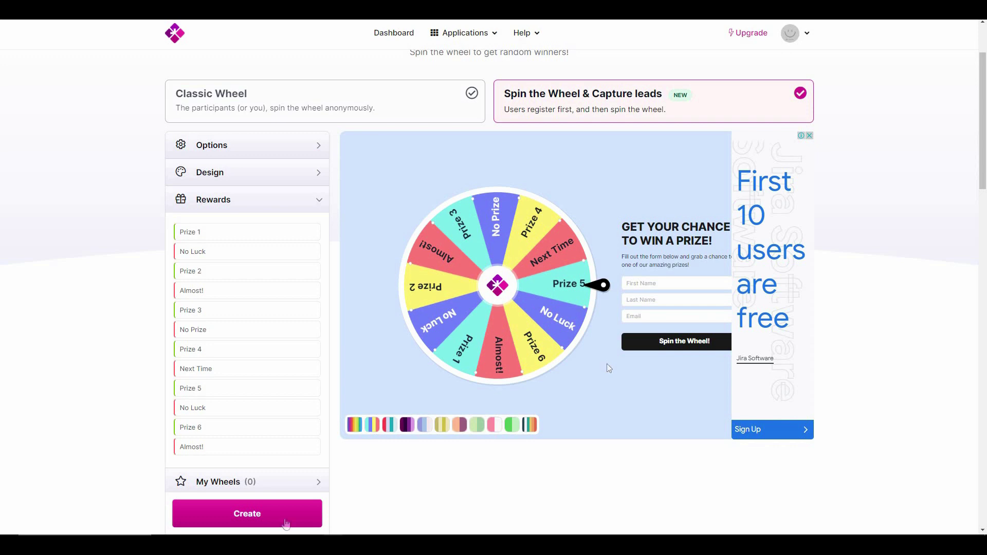
click(284, 514)
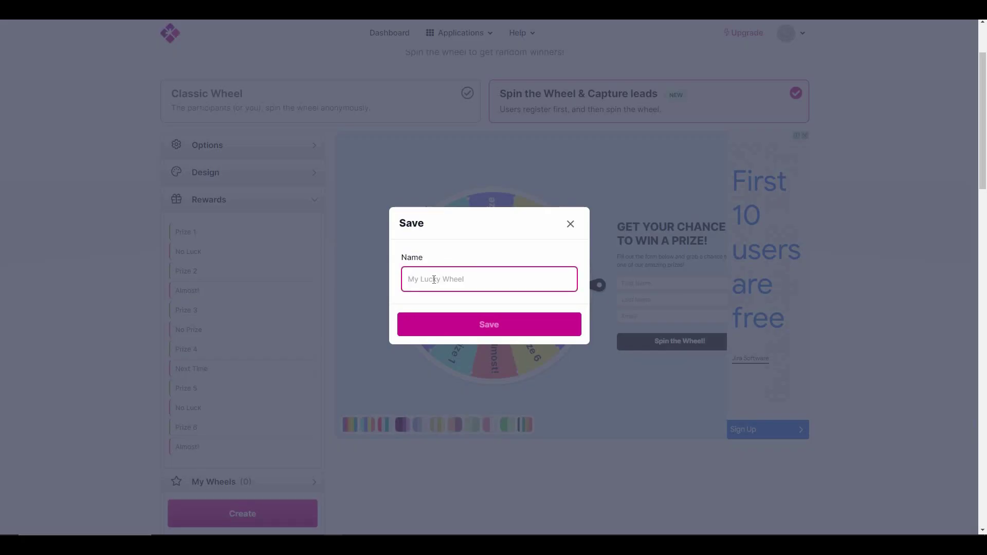
Step: Save the wheel as 'test1', then view its Leads and Share tabs
text(test1)
click(460, 327)
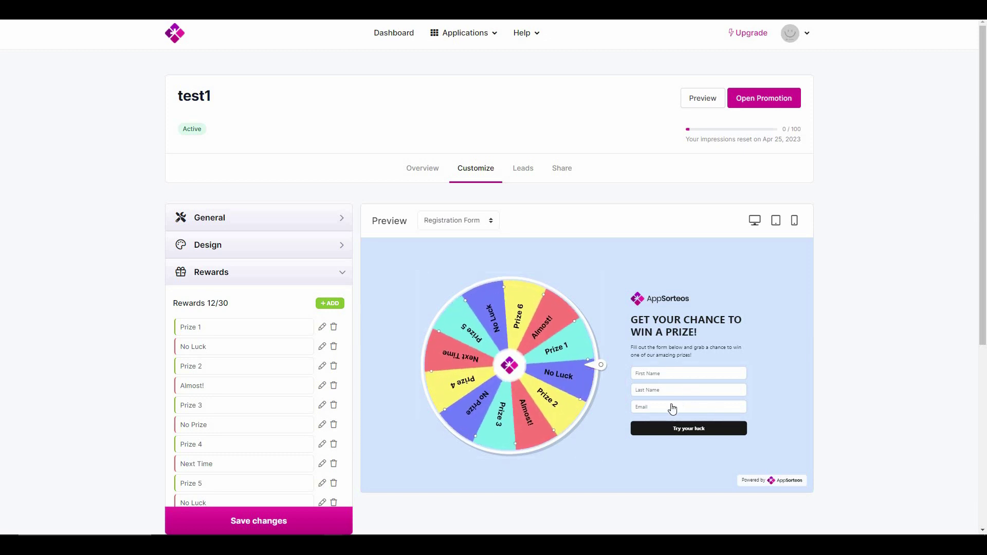
click(523, 172)
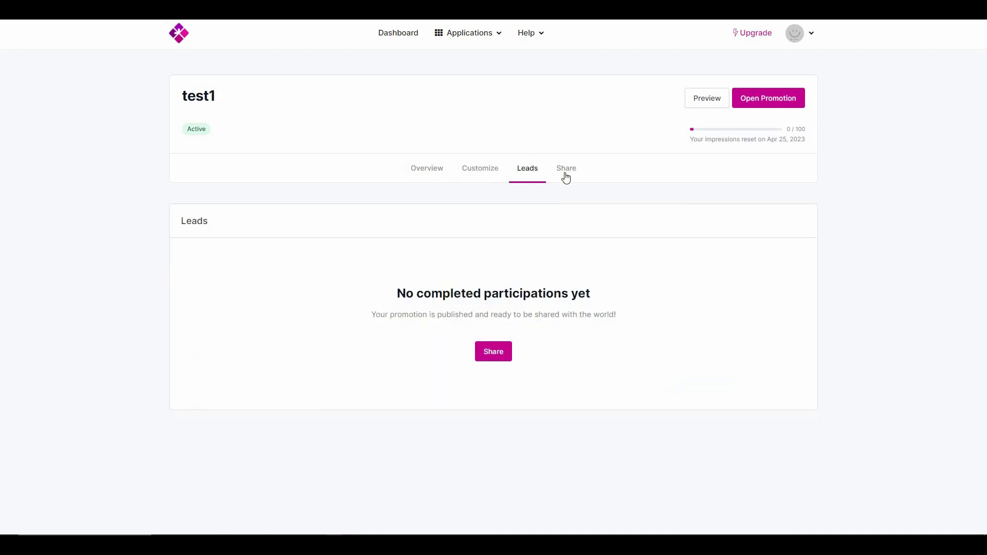
click(496, 347)
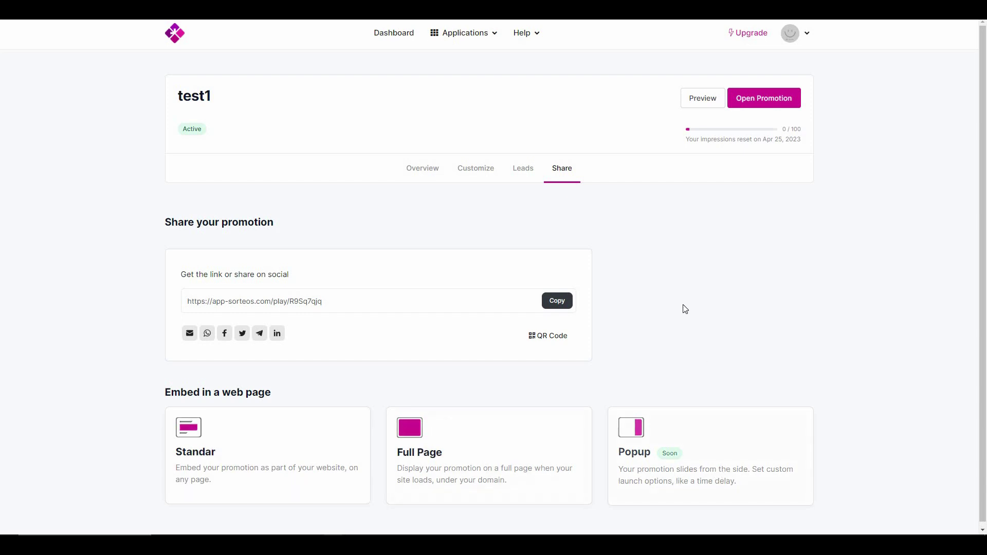
Step: Open test1's Customize tab and expand General and Design to review its colour settings
click(297, 338)
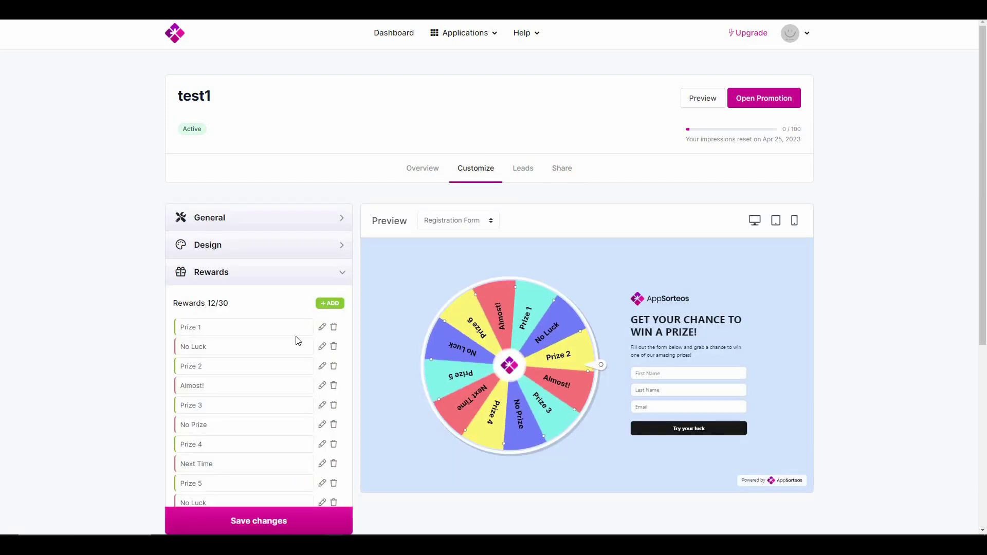
click(258, 219)
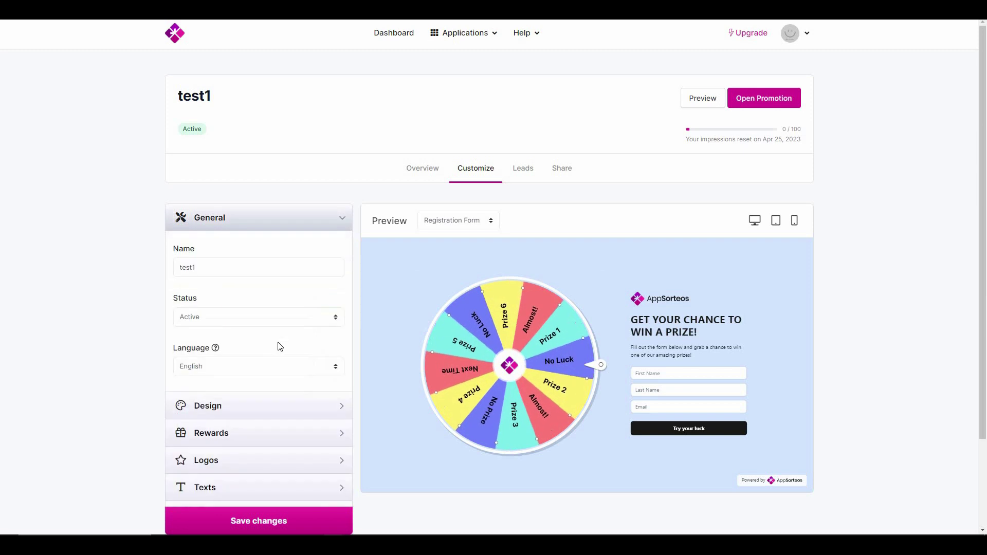
scroll(260, 295, down, 2)
click(260, 298)
scroll(257, 368, down, 3)
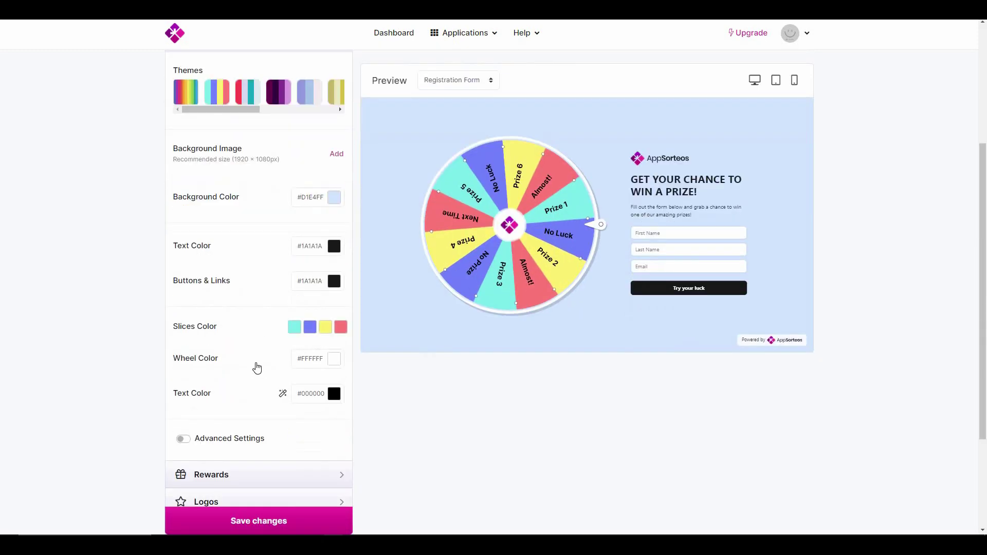
scroll(257, 368, down, 3)
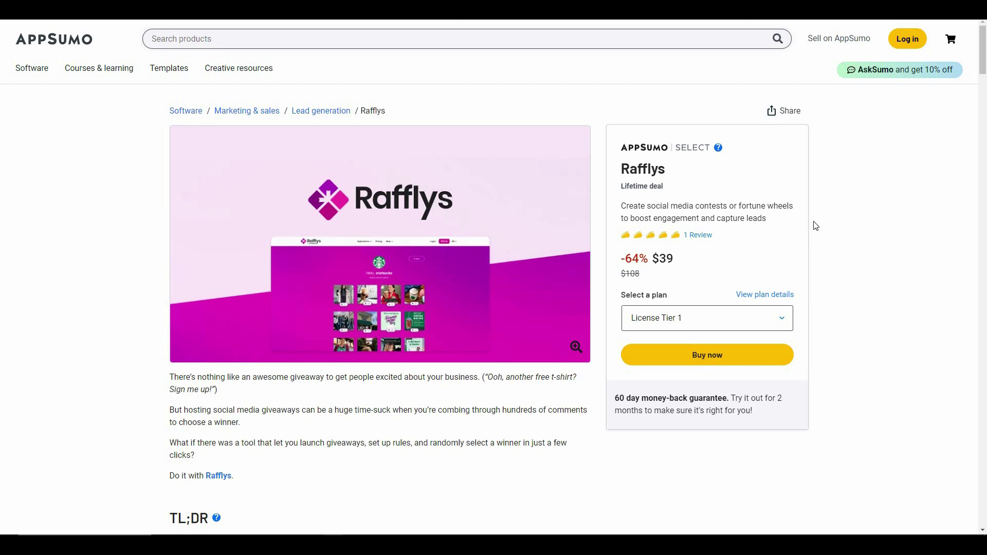
scroll(480, 358, down, 5)
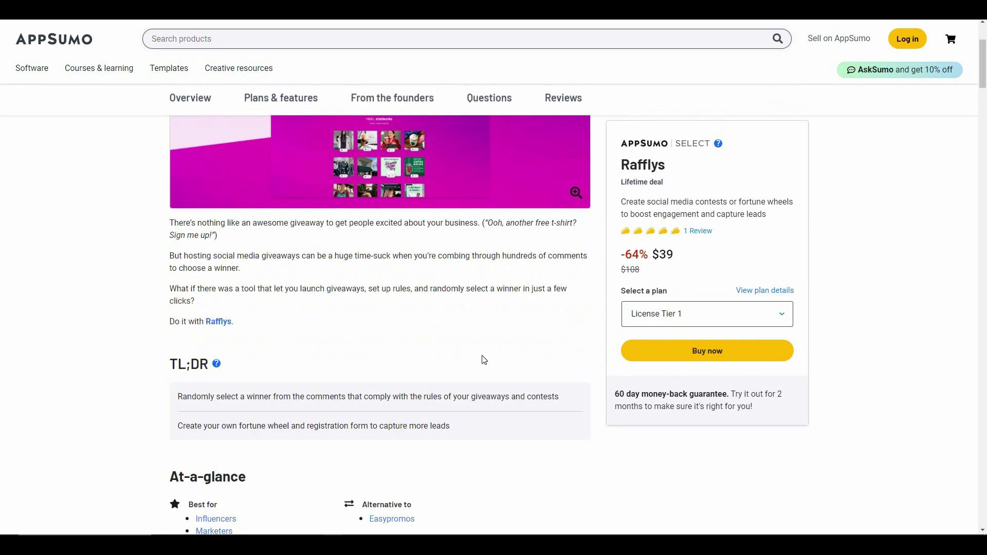
scroll(487, 377, down, 5)
scroll(488, 378, down, 15)
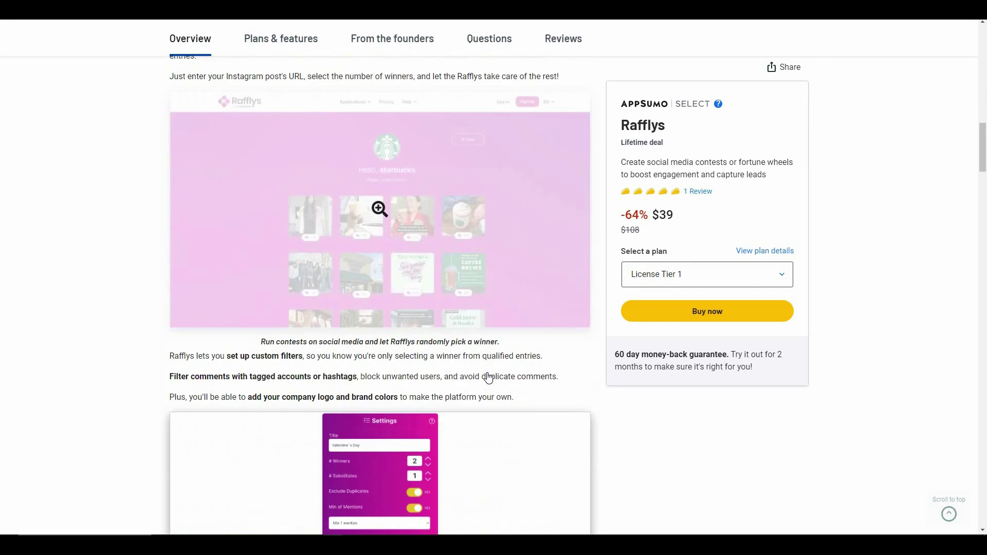
scroll(488, 378, down, 15)
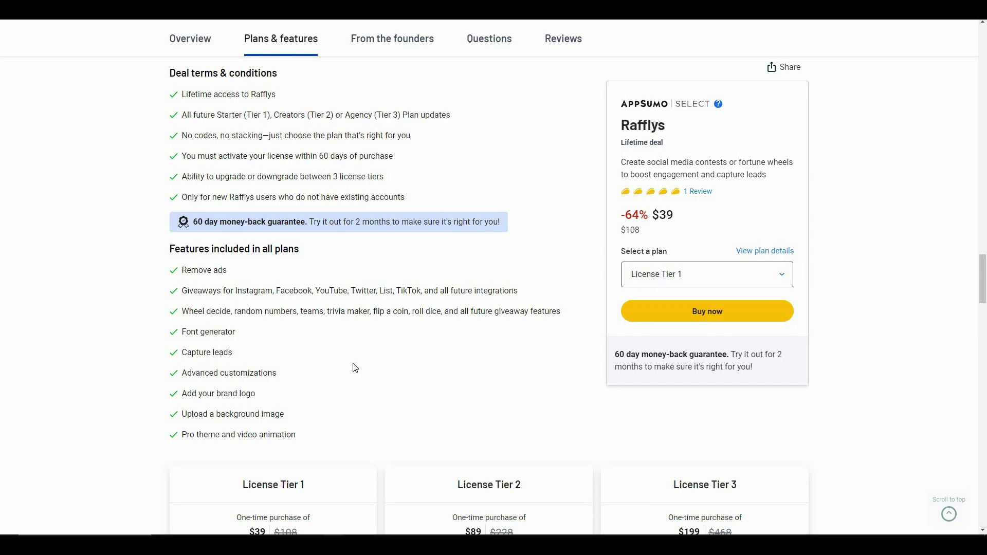
scroll(354, 367, down, 6)
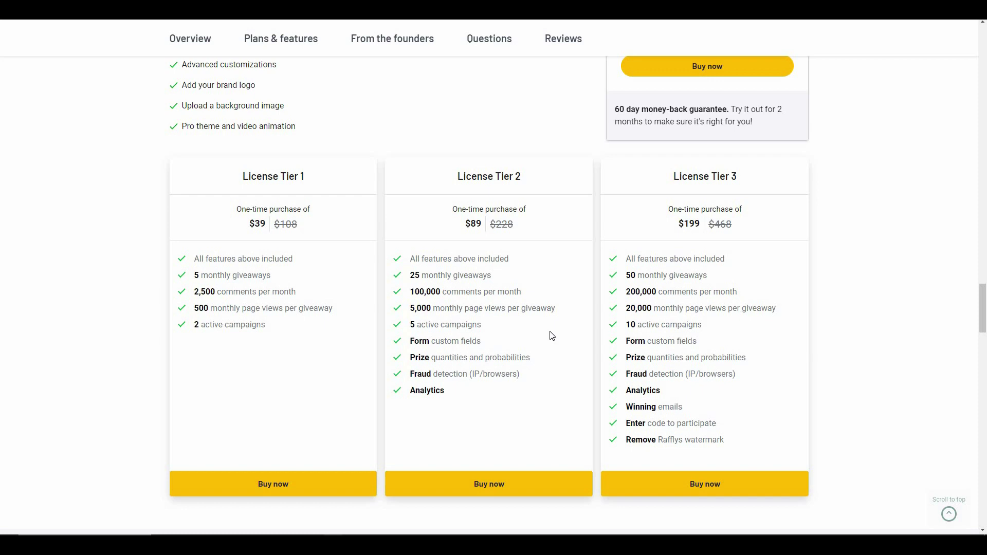
scroll(512, 364, up, 6)
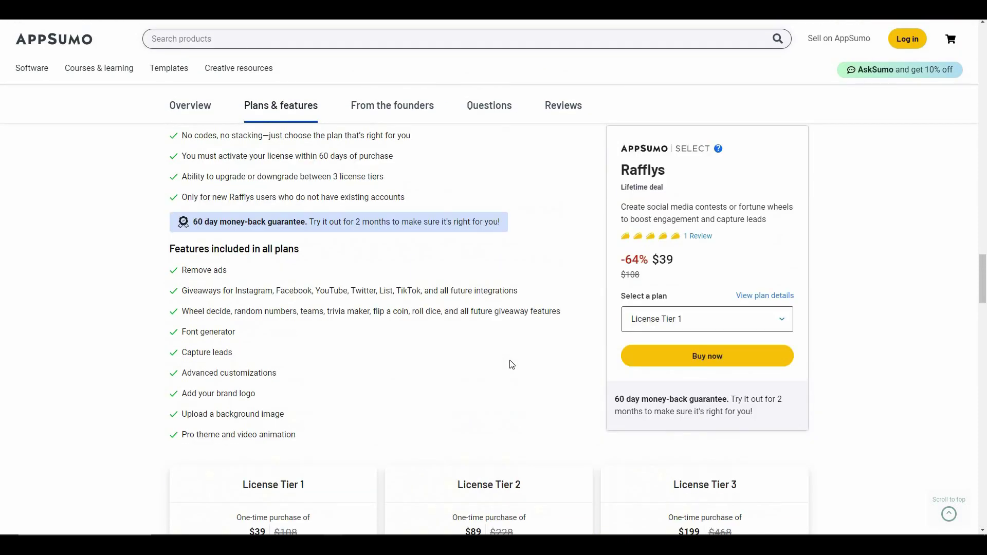
scroll(511, 365, up, 2)
scroll(511, 366, up, 2)
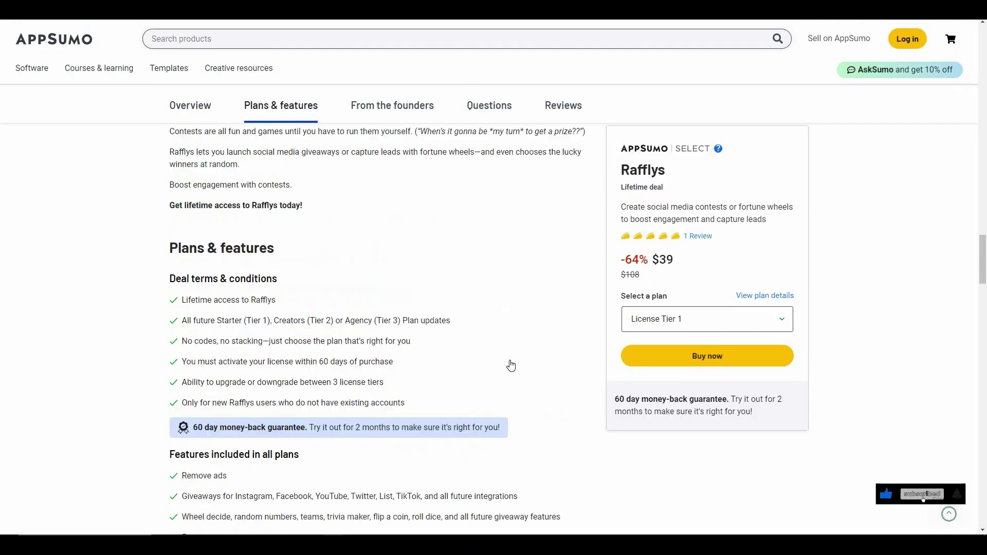
scroll(511, 366, up, 4)
scroll(511, 364, up, 7)
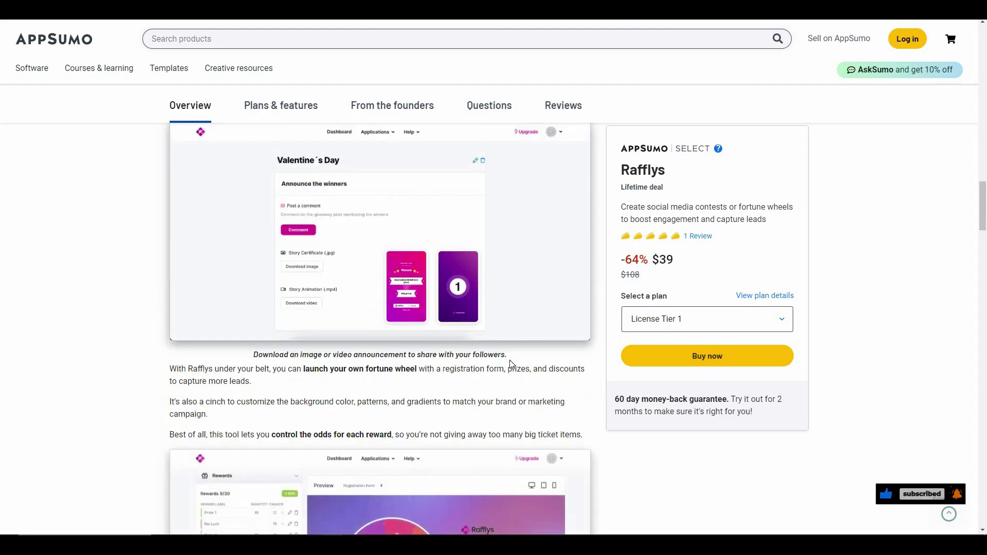
scroll(512, 365, up, 16)
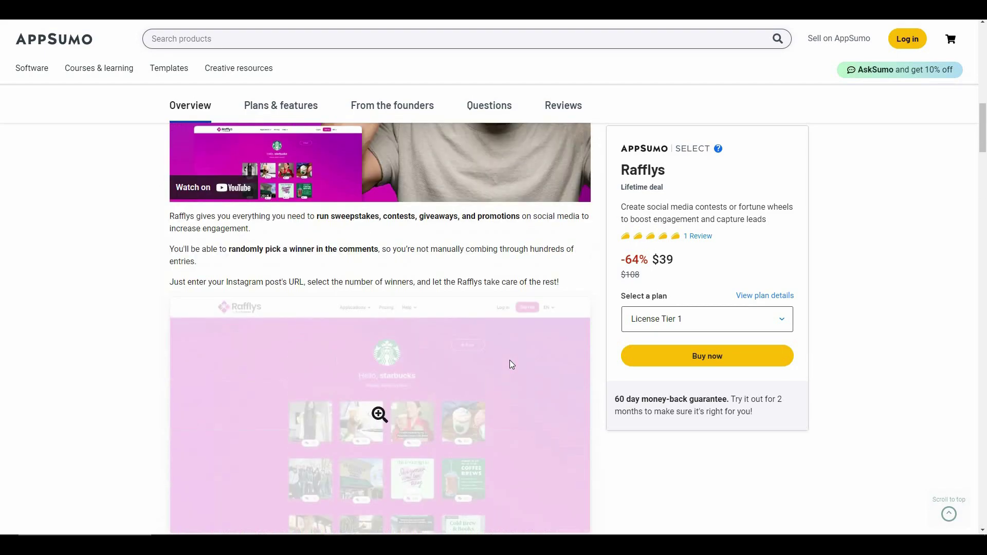
scroll(512, 364, up, 10)
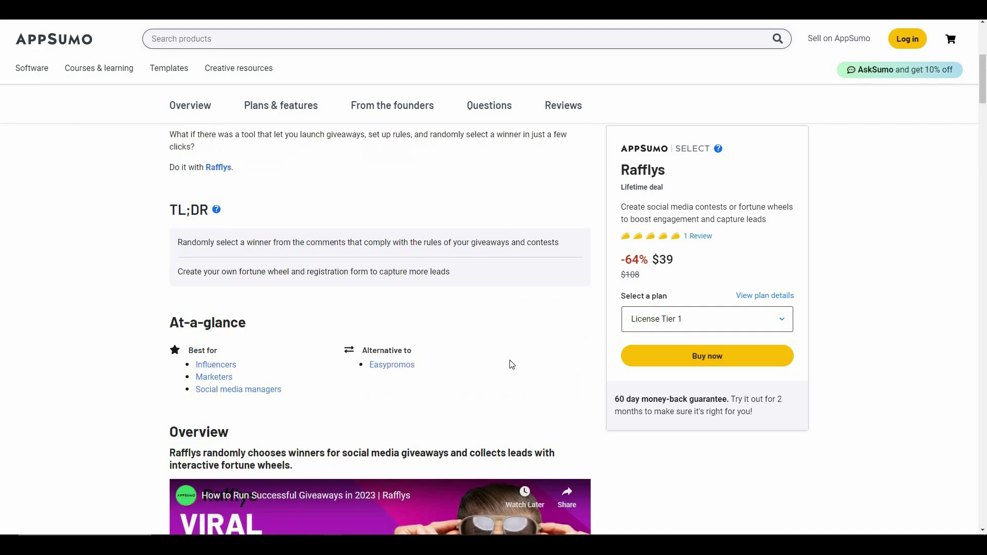
scroll(511, 365, up, 4)
scroll(512, 364, up, 2)
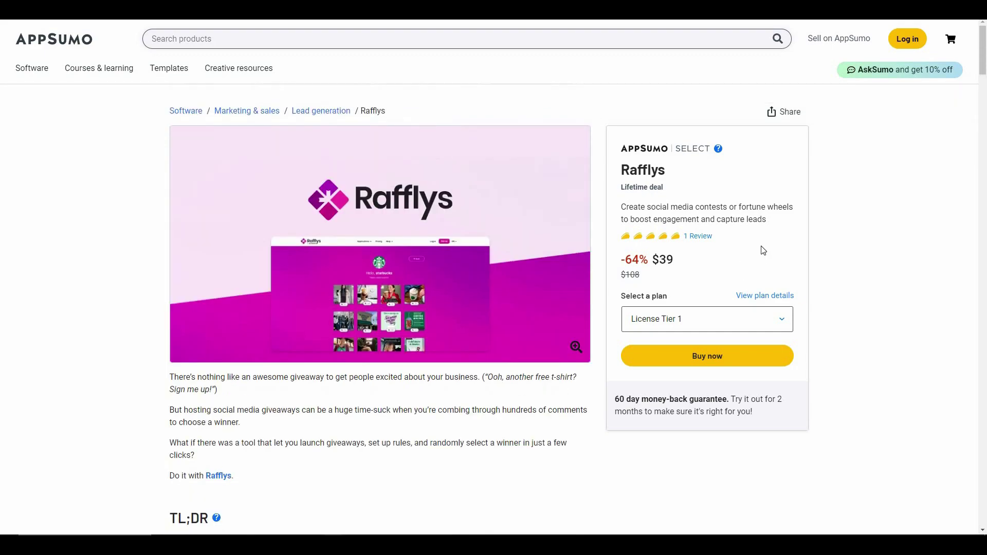